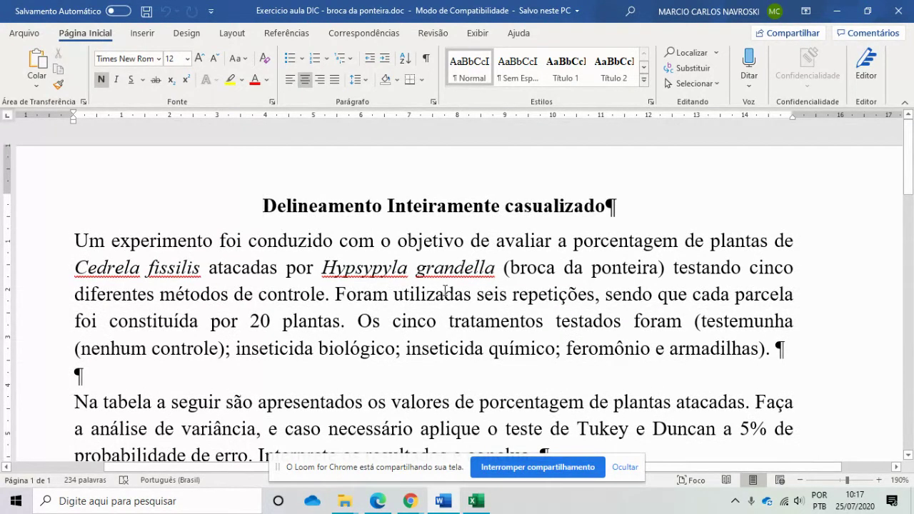
- Read the exercise statement through to the table of treatments and repetitions, including the Yi. and Média columns
scroll(446, 294, "down", 1)
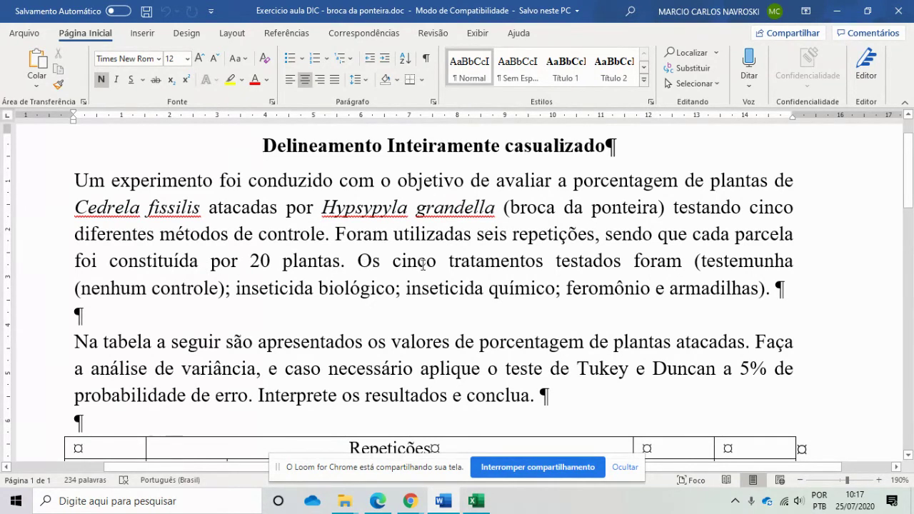
scroll(510, 260, "down", 1)
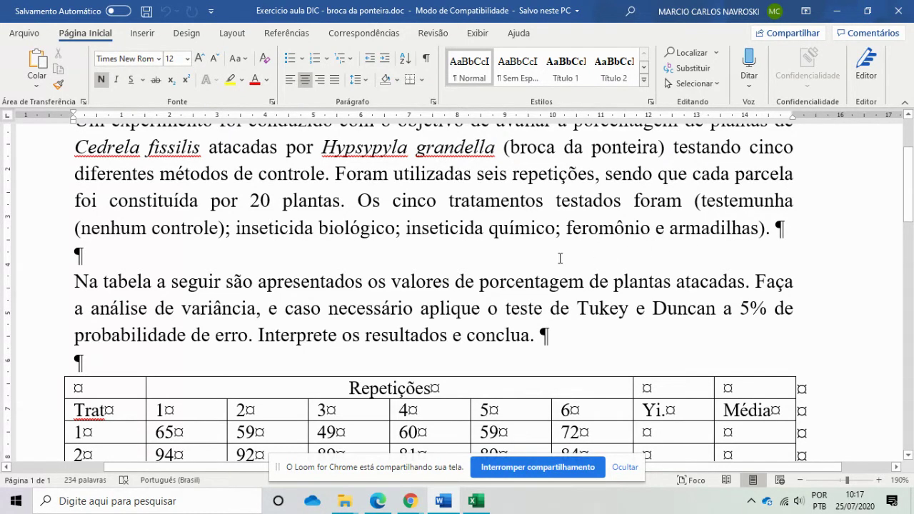
scroll(559, 257, "down", 3)
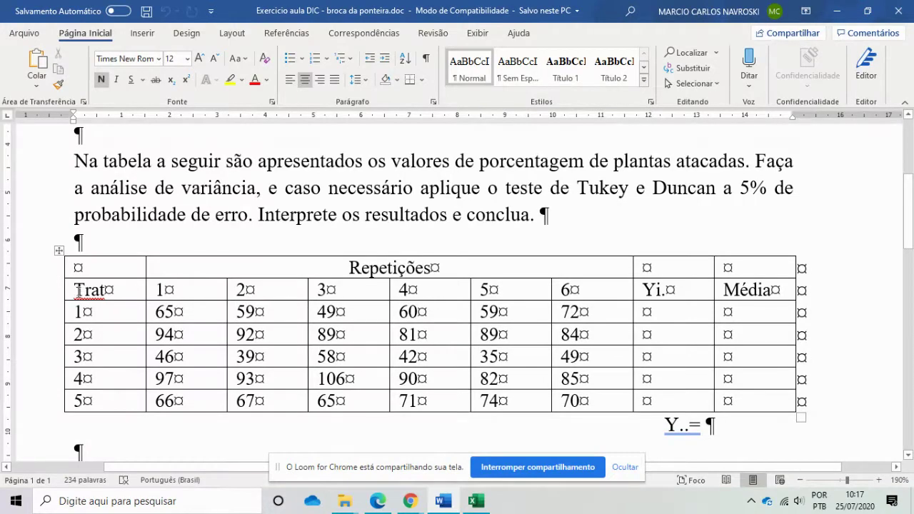
left_click_drag(79, 291, 590, 292)
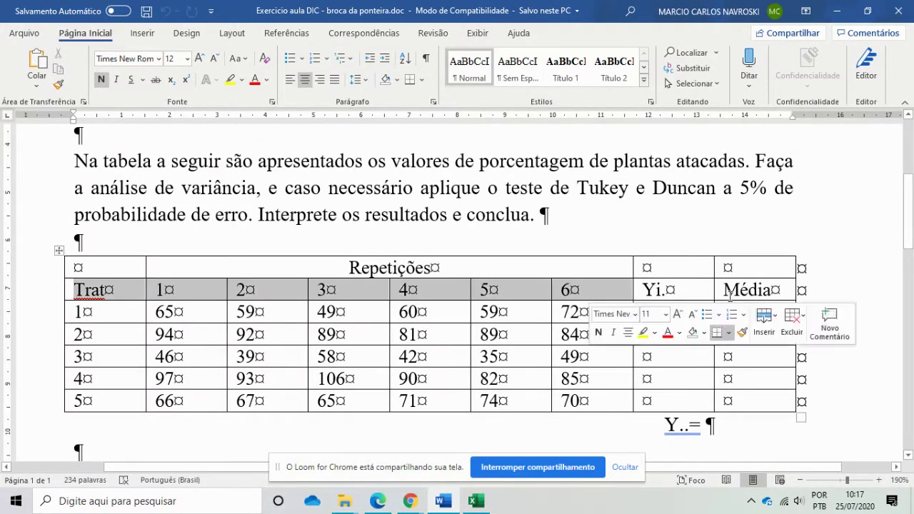
left_click_drag(759, 405, 69, 289)
scroll(685, 306, "down", 3)
scroll(685, 306, "down", 1)
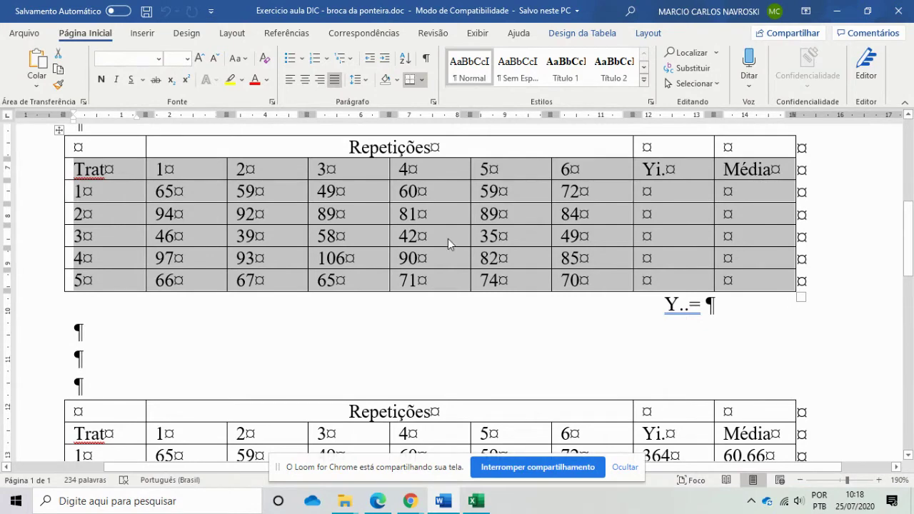
scroll(448, 239, "up", 3)
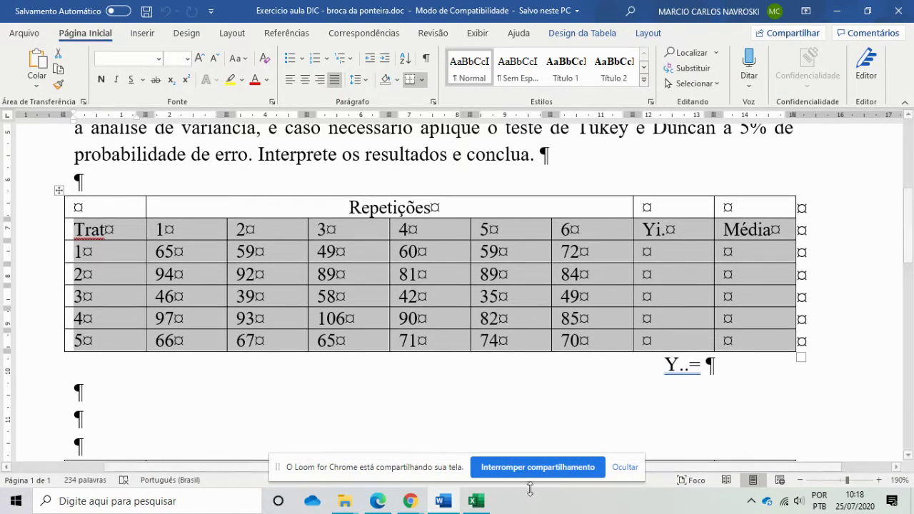
- Switch to the DIC DADOS.xlsx workbook in Excel and examine the data layout under the Trat, rep and media headers
left_click(485, 505)
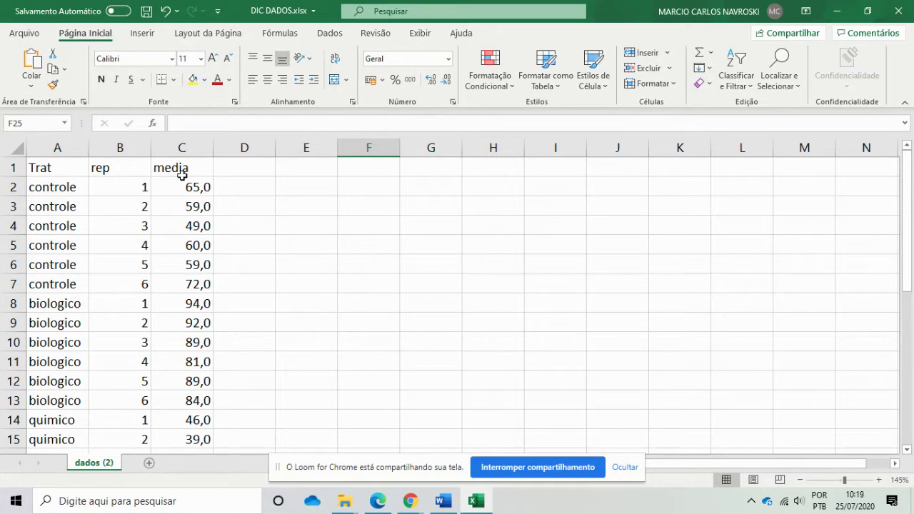
left_click(58, 168)
left_click_drag(57, 169, 204, 450)
scroll(235, 371, "down", 4)
scroll(235, 370, "up", 7)
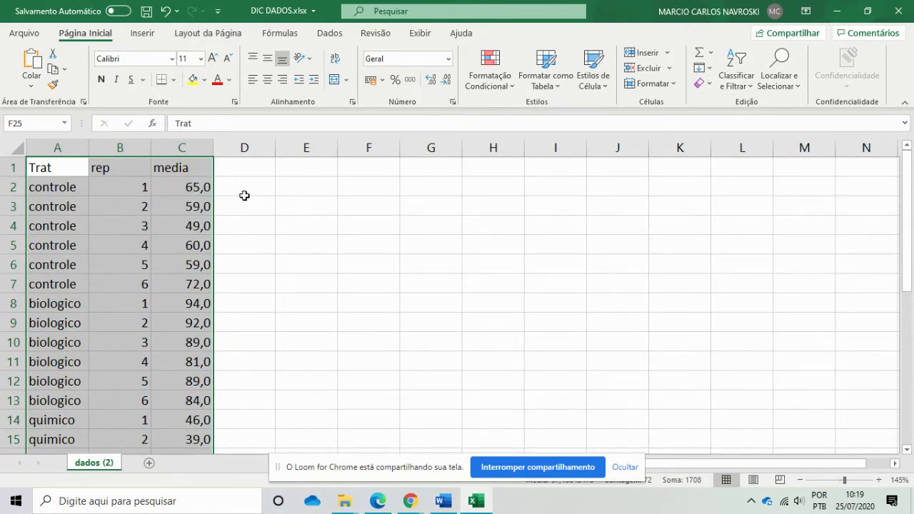
left_click(55, 171)
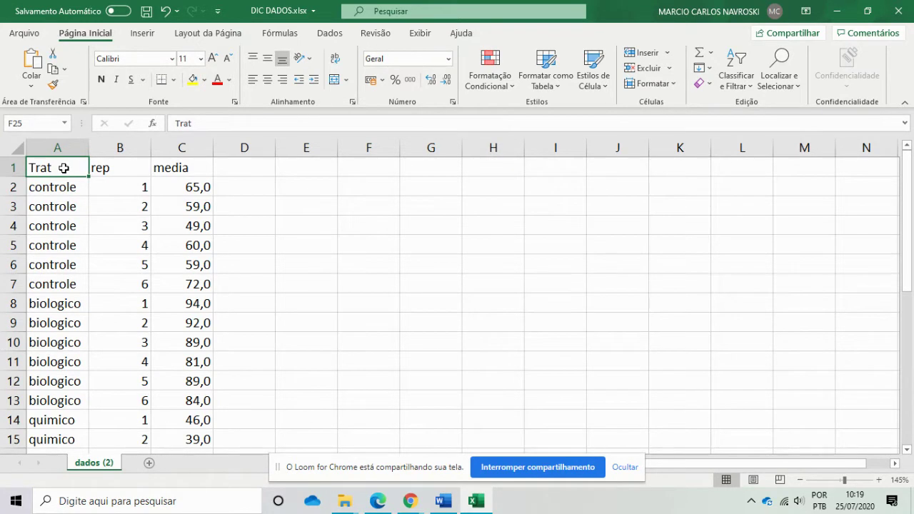
left_click(128, 190)
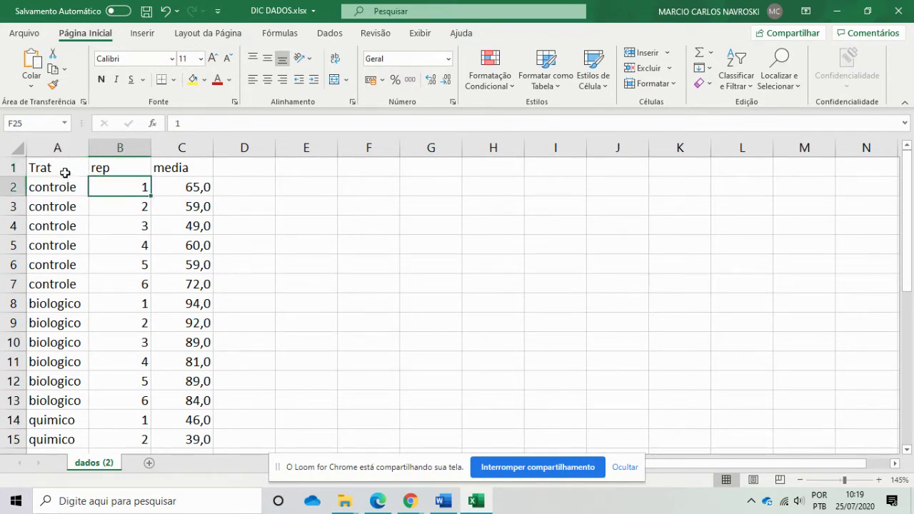
left_click(65, 169)
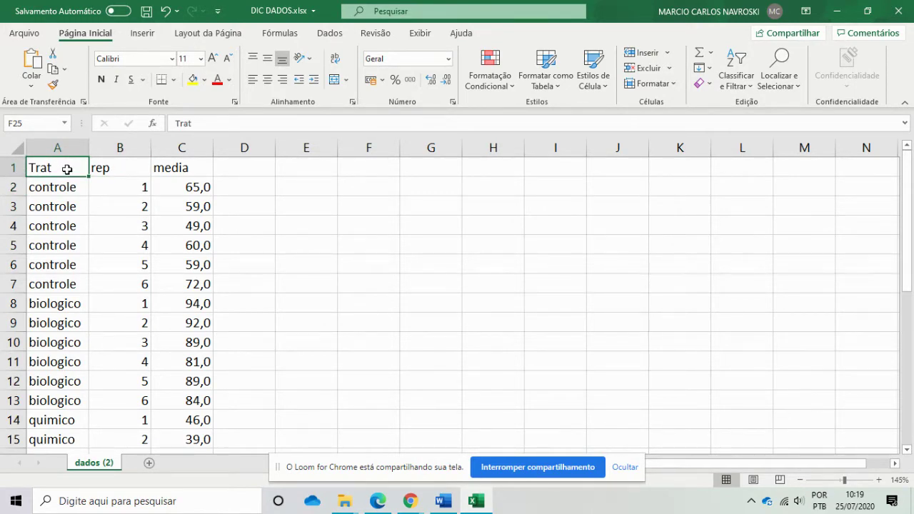
left_click(112, 169)
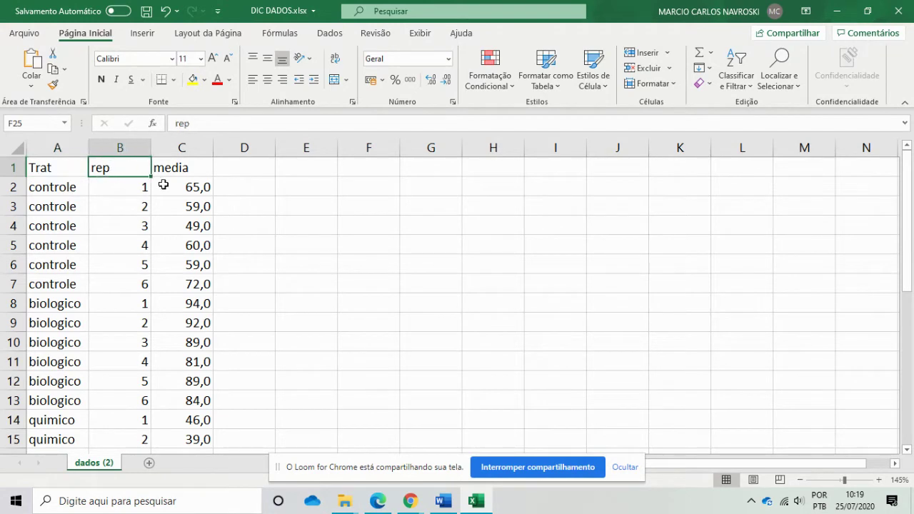
left_click(193, 170)
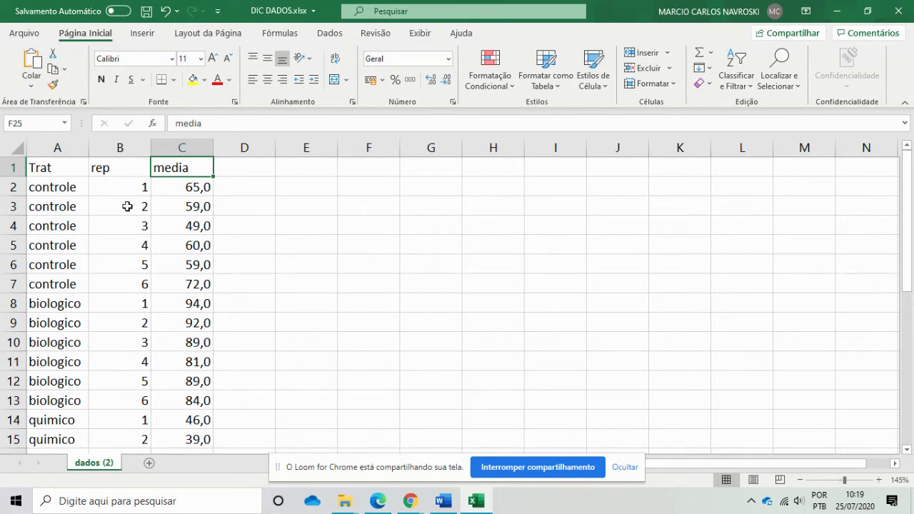
- Try the capitalised spelling "Controle" for the treatment in cell A2, and undo that edit
left_click(60, 187)
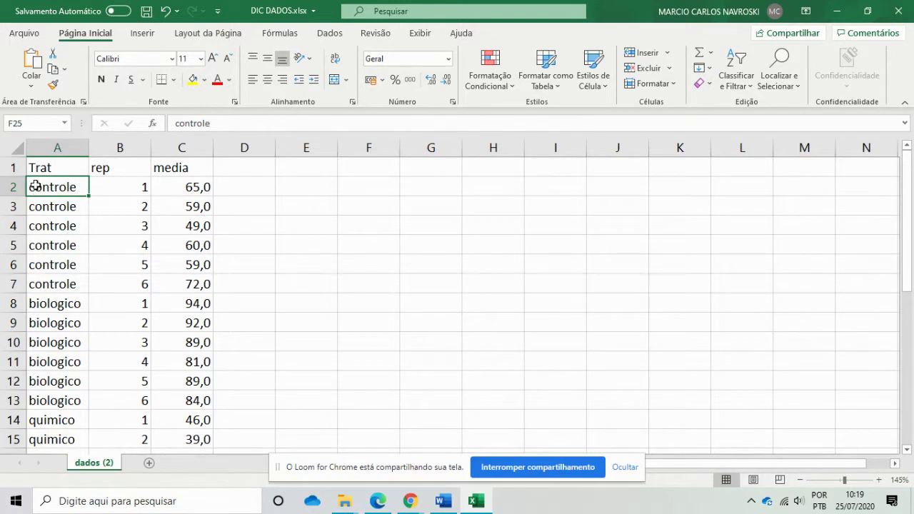
left_click(180, 123)
key("BackSpace")
type("C")
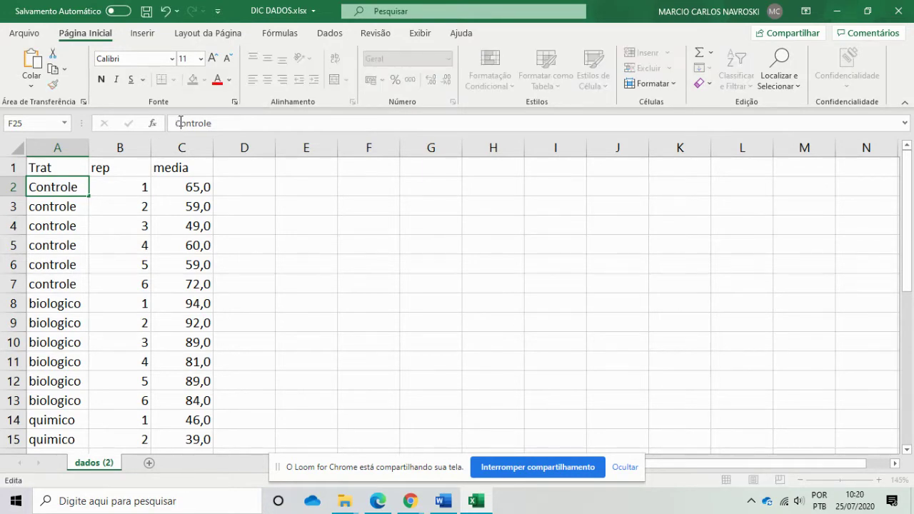
left_click(48, 207)
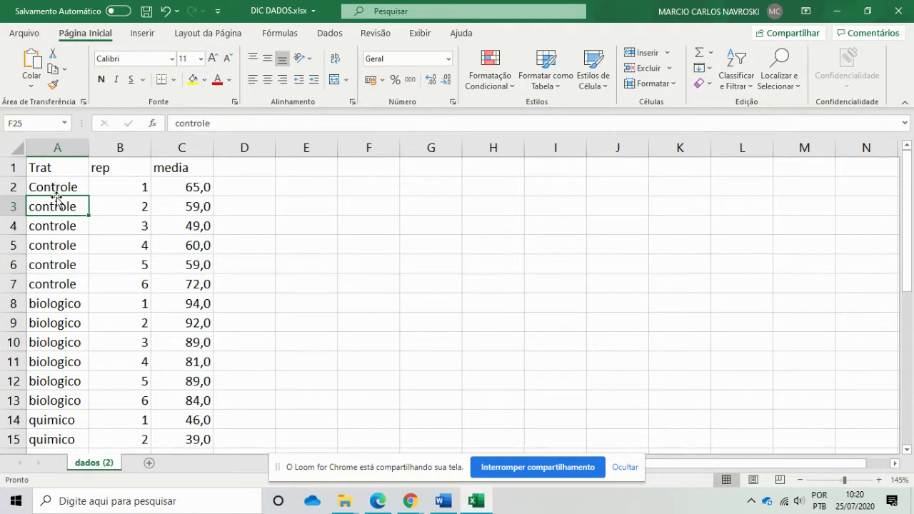
key("ctrl+z")
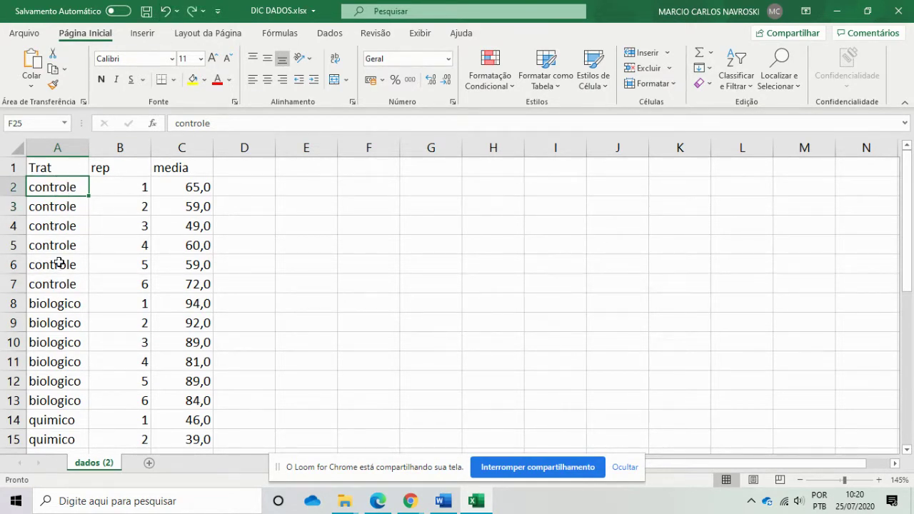
- Examine the treatment names and the media values for each repetition down to the last armadilhas row
left_click(60, 305)
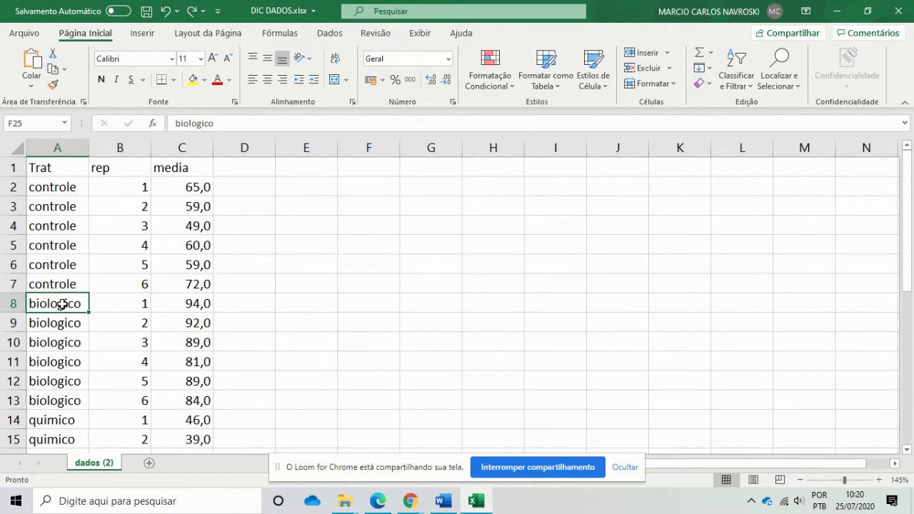
left_click(281, 272)
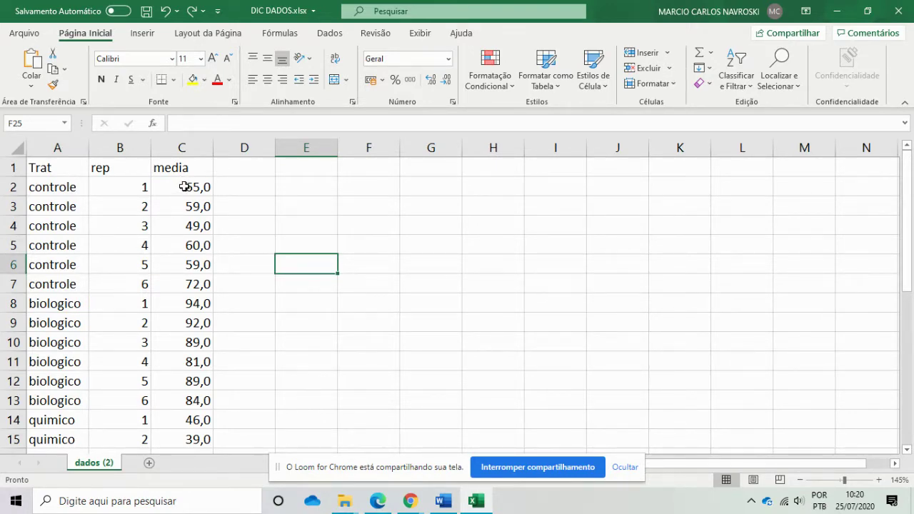
left_click_drag(185, 187, 194, 281)
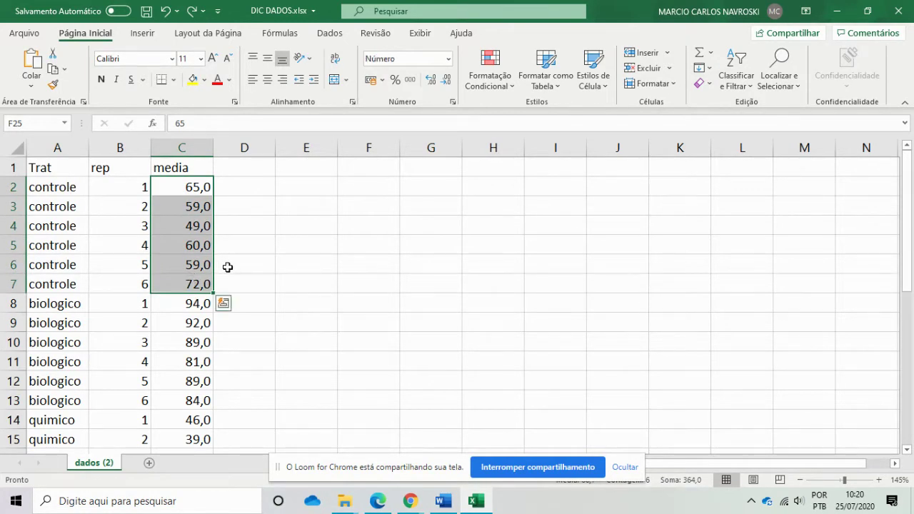
scroll(230, 279, "down", 1)
scroll(230, 281, "up", 1)
left_click(306, 202)
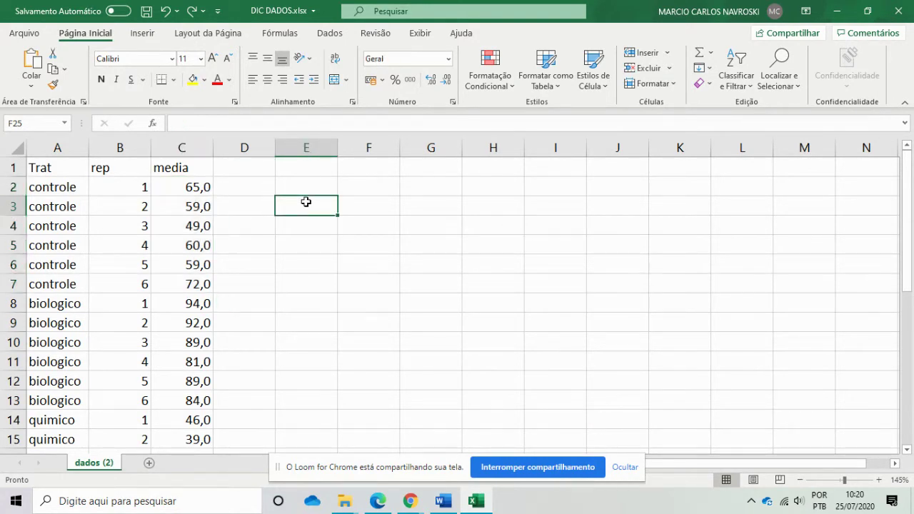
scroll(212, 265, "down", 6)
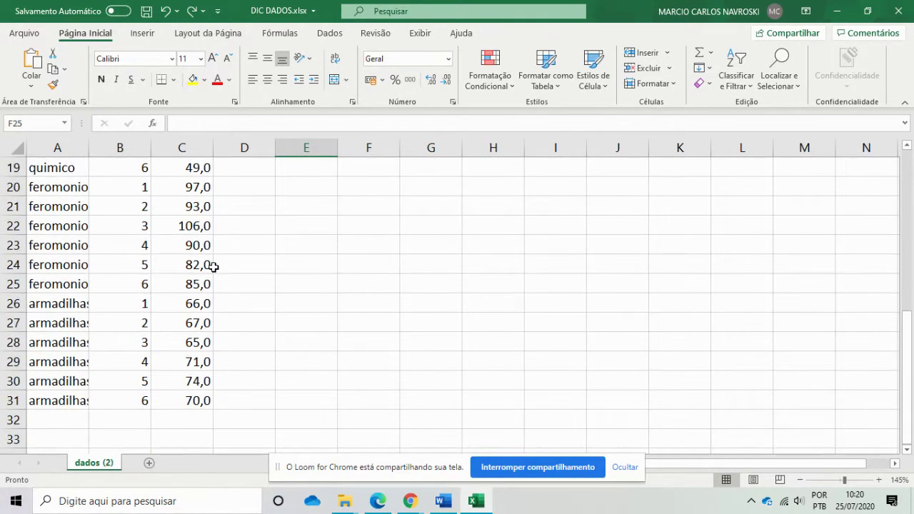
scroll(212, 266, "up", 6)
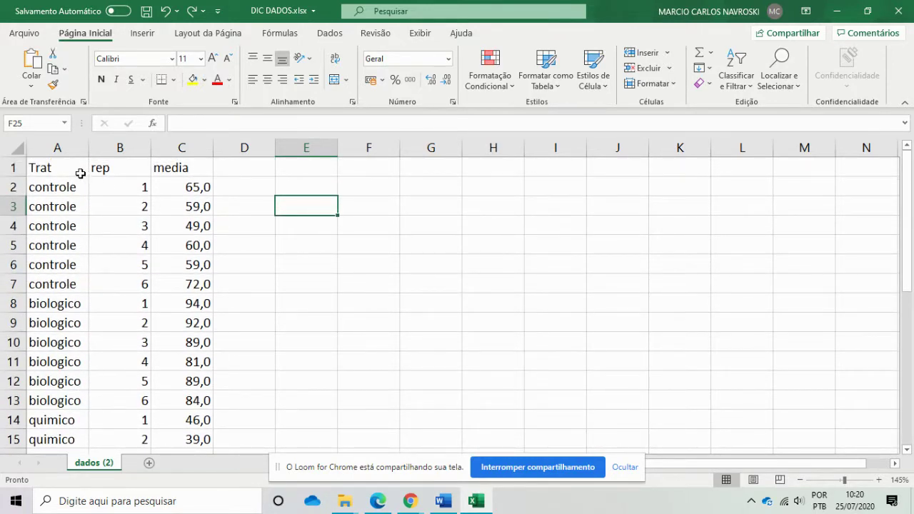
- Copy the whole data table A1:C31 and paste it at A1 of a new LibreOffice Calc spreadsheet
left_click_drag(62, 167, 194, 401)
key("ctrl+c")
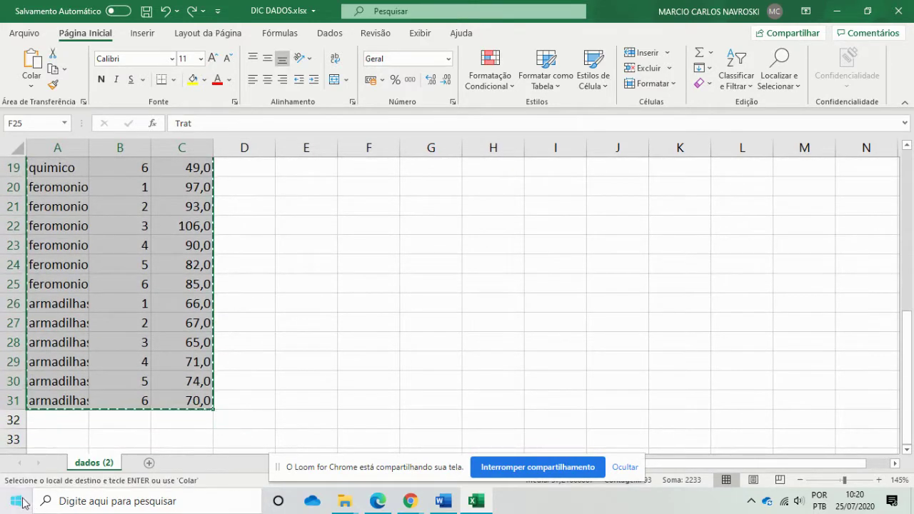
left_click(16, 500)
type("libre")
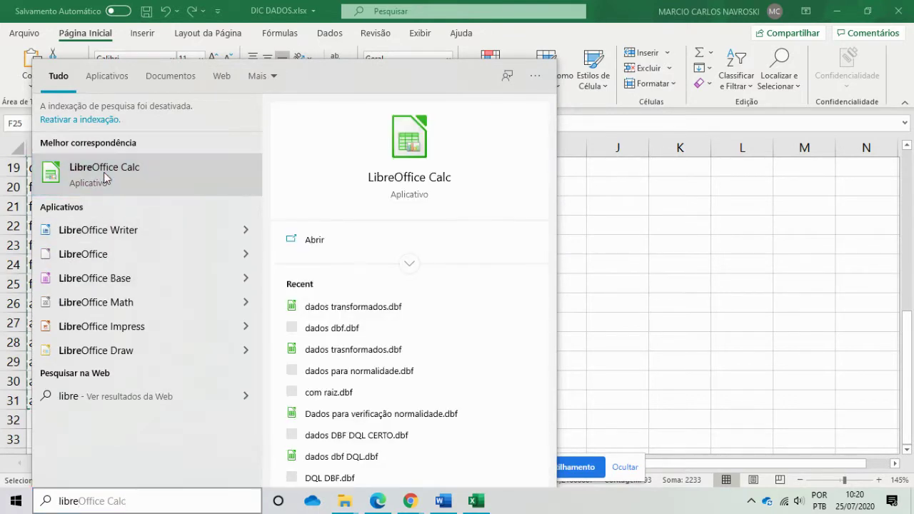
left_click(104, 172)
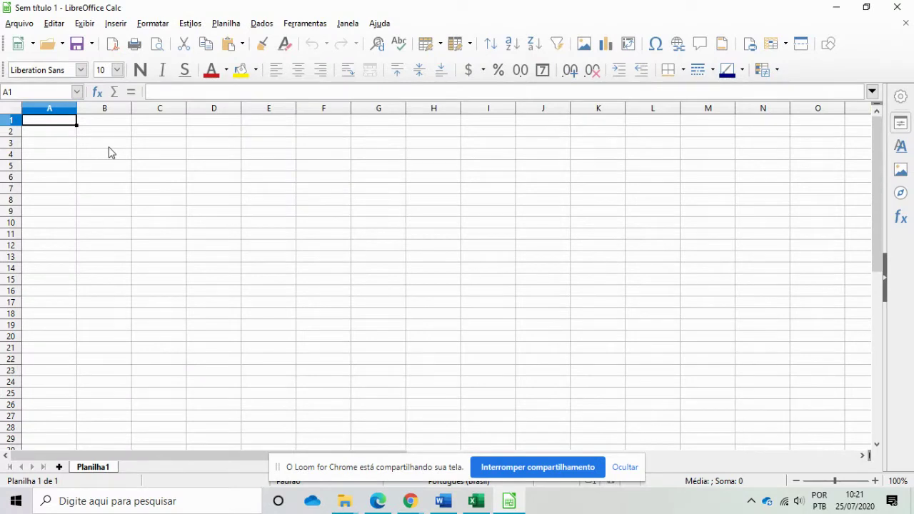
key("ctrl+v")
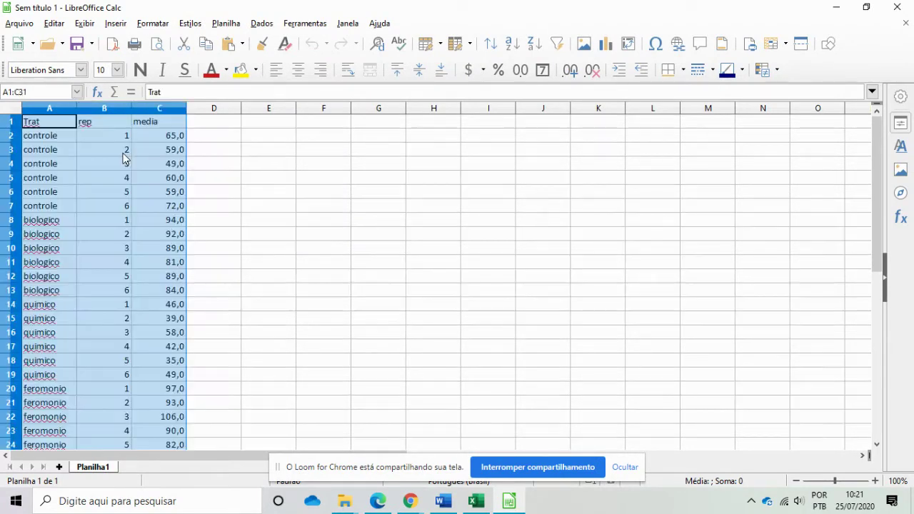
- Save the spreadsheet to the Desktop as the dBASE file "dados DIC DBF" with the Europa ocidental (Windows-1252/WinLatin 1) character set
left_click(28, 26)
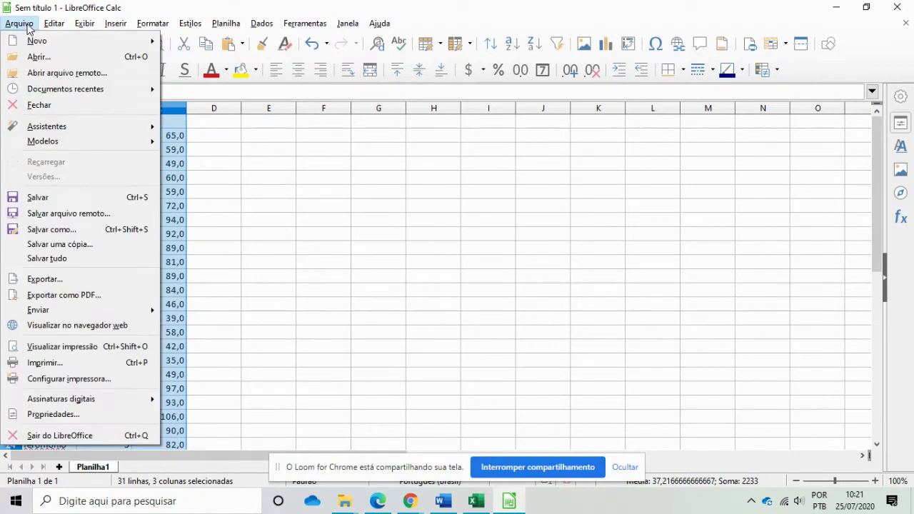
left_click(67, 231)
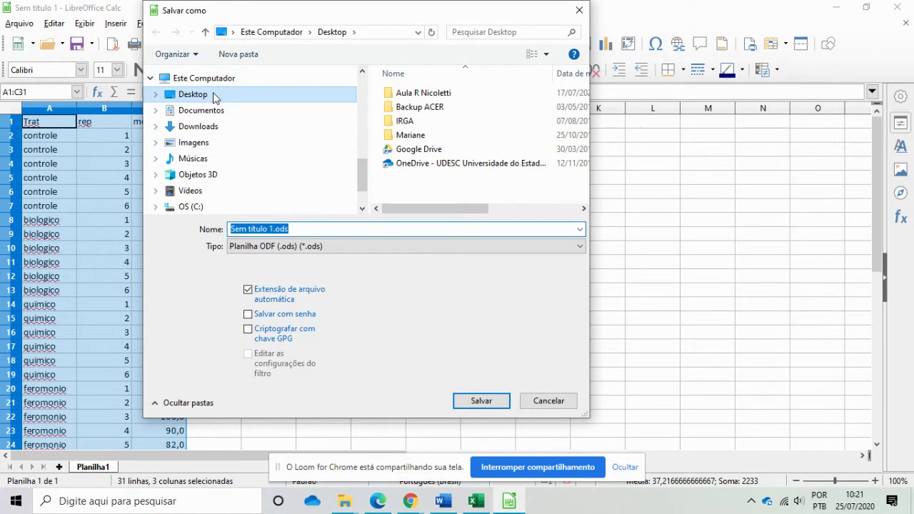
left_click(302, 248)
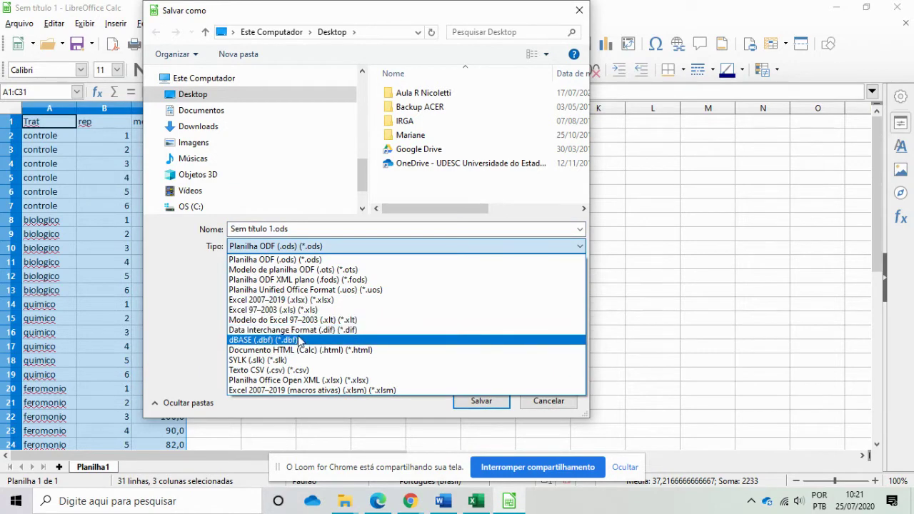
left_click(276, 340)
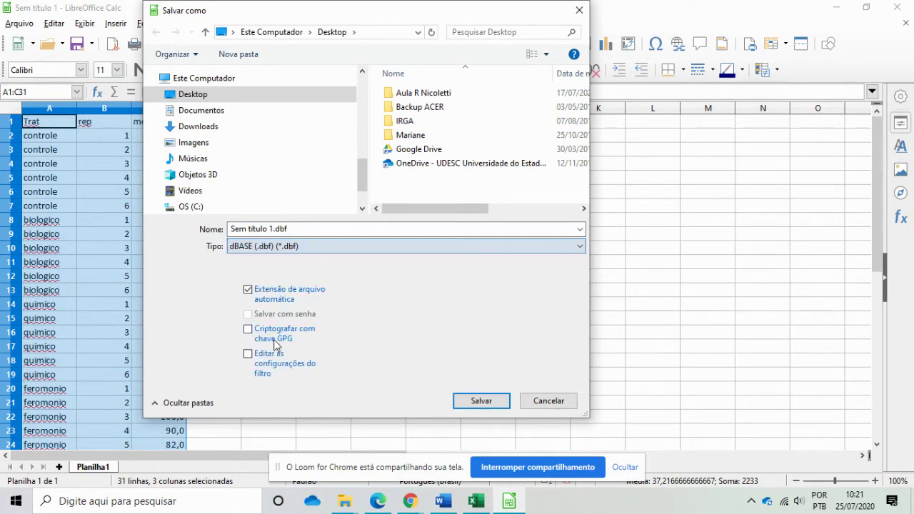
left_click(301, 229)
type("da")
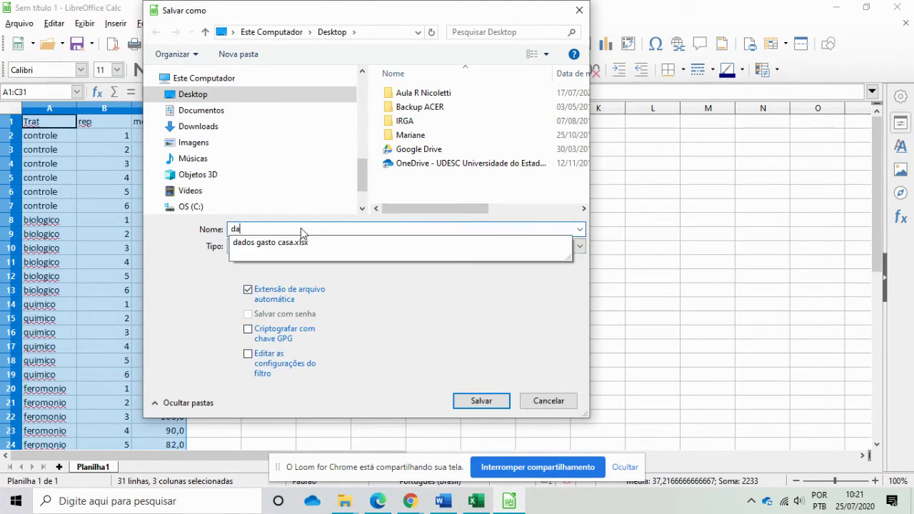
type("dos DIC")
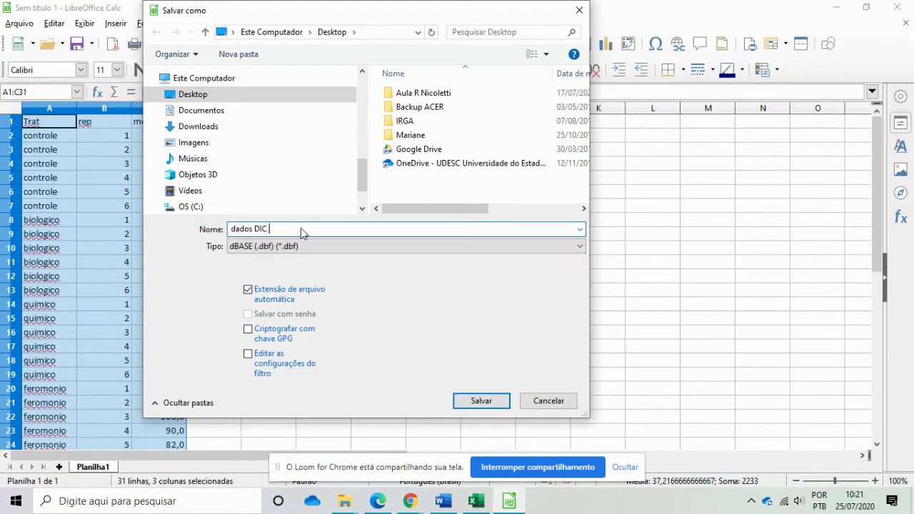
type(" DBF")
left_click(481, 402)
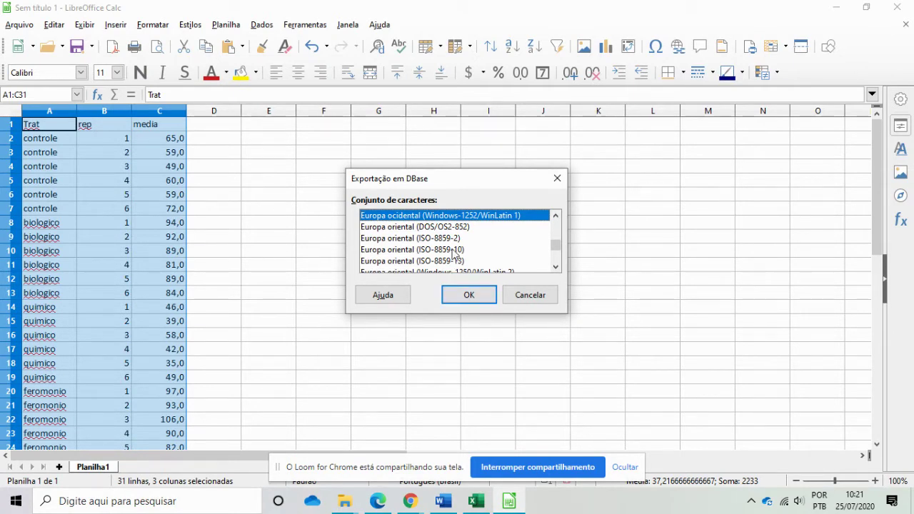
left_click(479, 297)
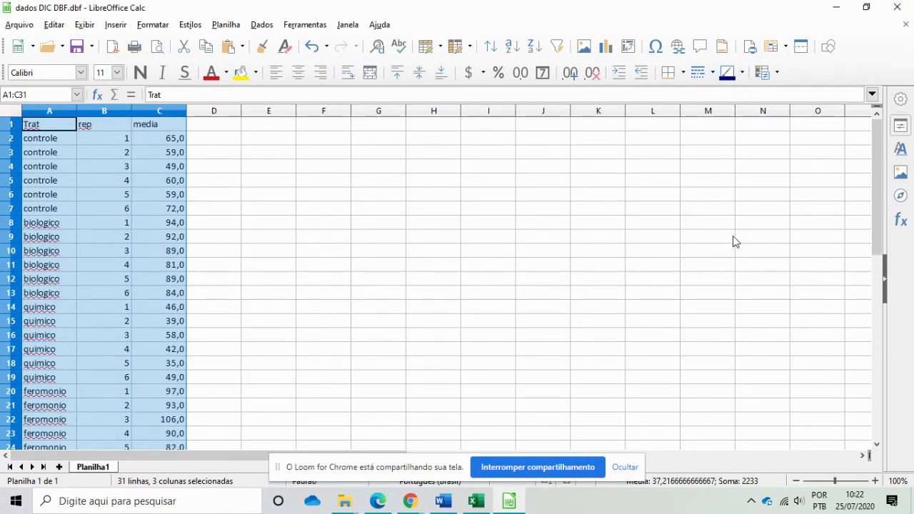
- Close the LibreOffice Calc spreadsheet and minimise the remaining Excel, Word and browser windows to reach the desktop
left_click(898, 9)
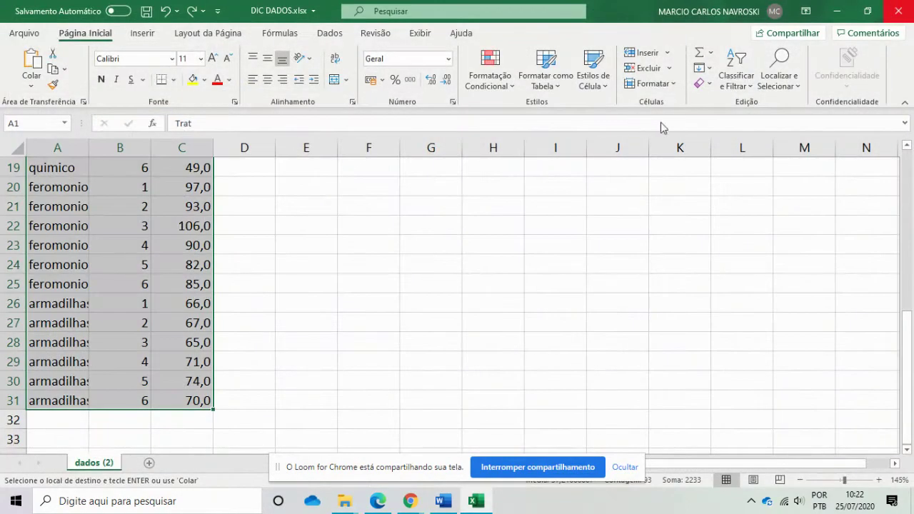
left_click(837, 11)
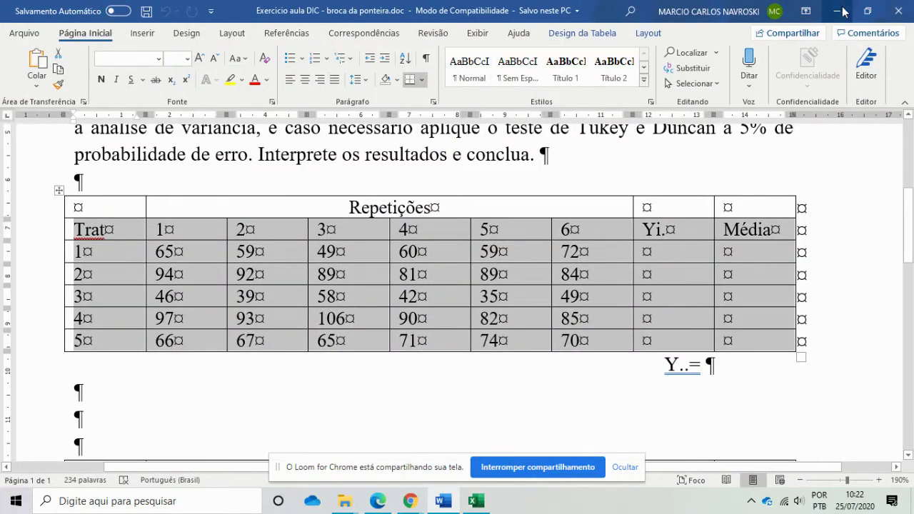
left_click(839, 10)
left_click(839, 11)
left_click(839, 11)
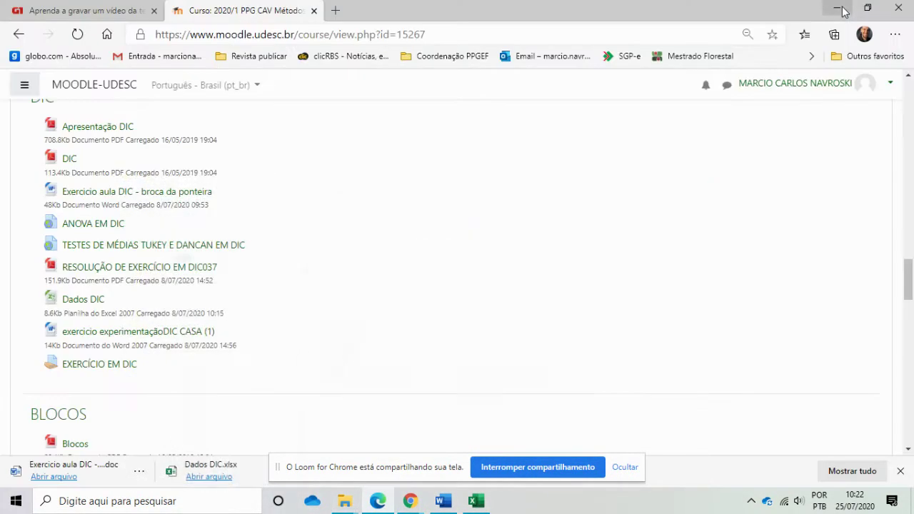
left_click(840, 10)
left_click(842, 10)
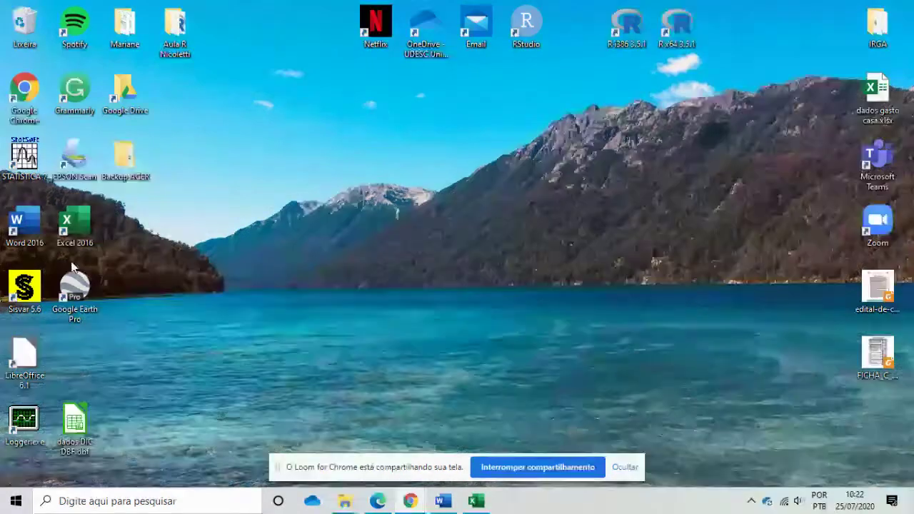
- Switch to Sisvar 5.6 and load the ready-made file dados DIC DBF.dbf from the Desktop for descriptive statistics
double_click(24, 287)
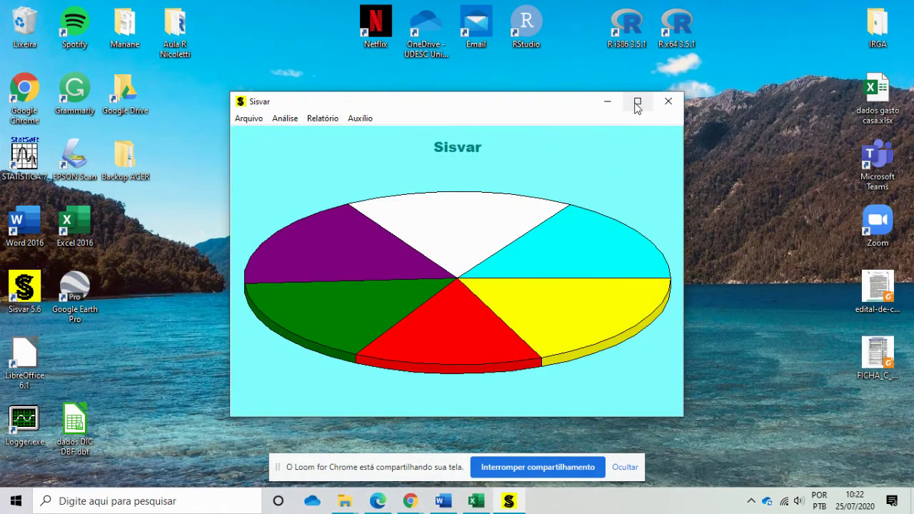
left_click(637, 103)
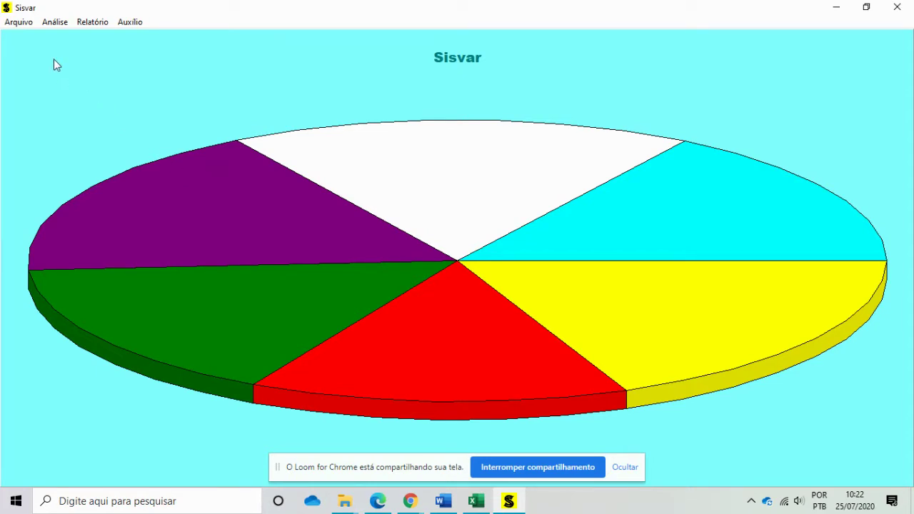
left_click(58, 22)
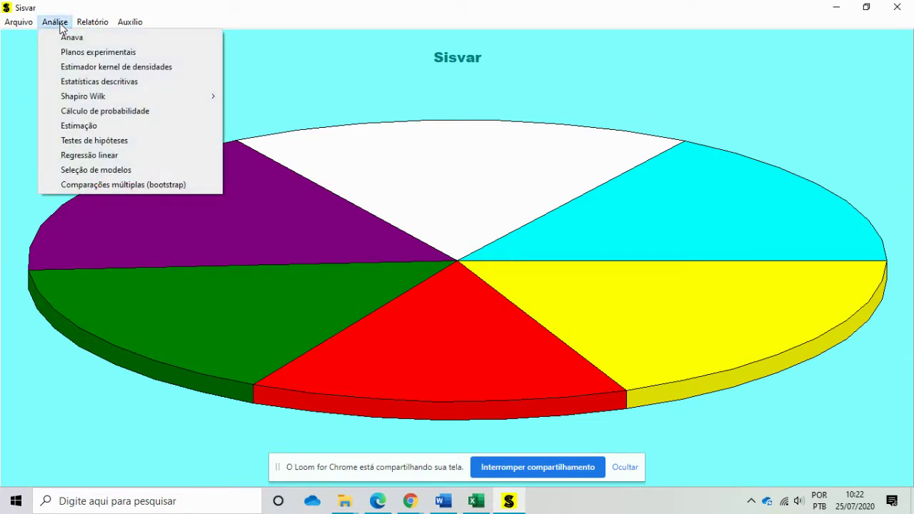
left_click(88, 85)
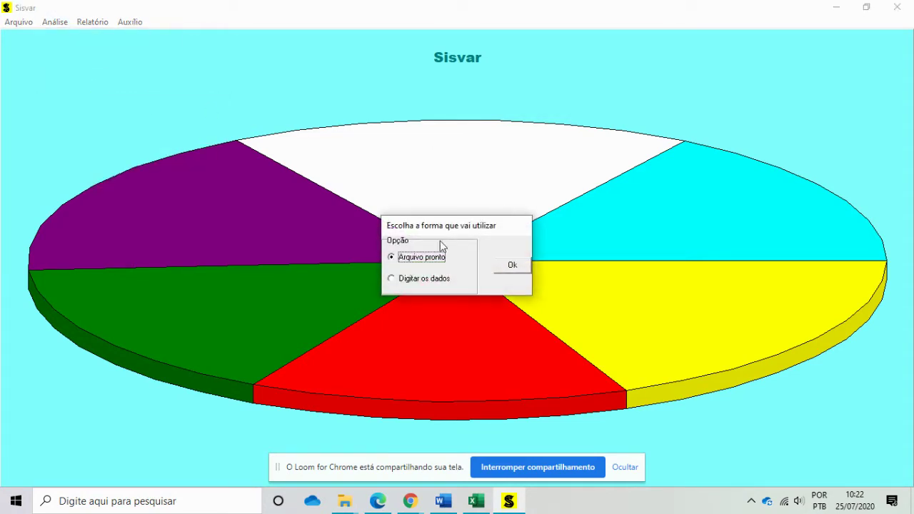
left_click(515, 267)
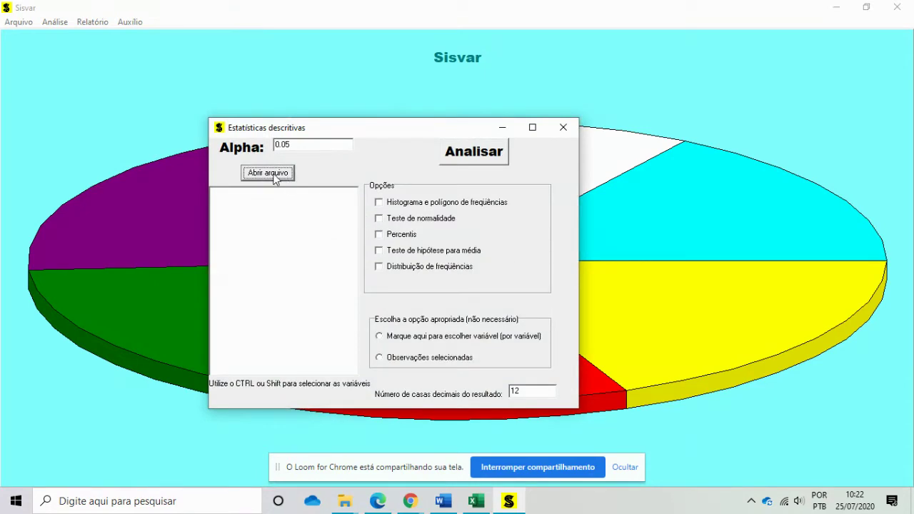
left_click(274, 174)
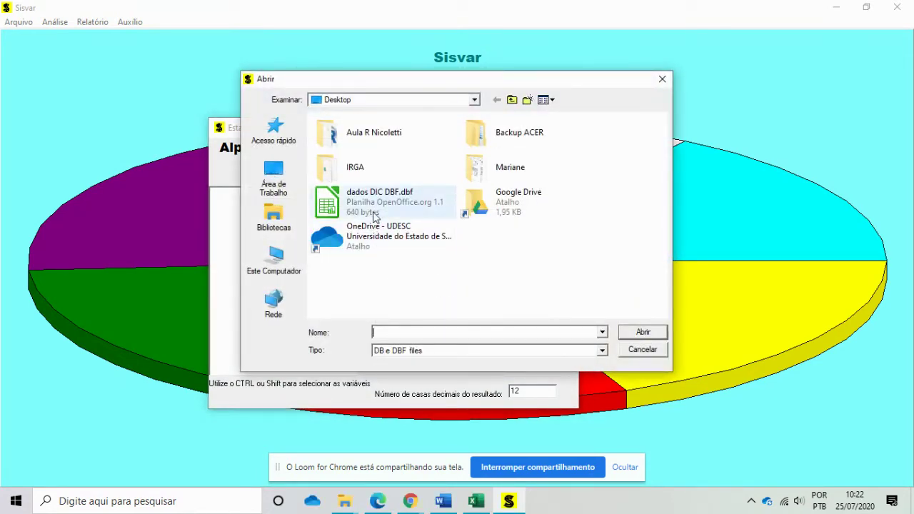
left_click(377, 205)
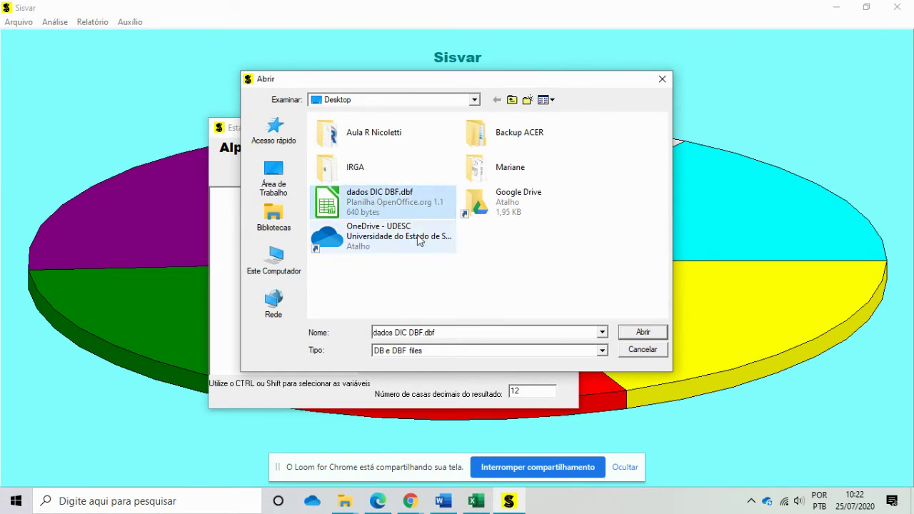
left_click(642, 333)
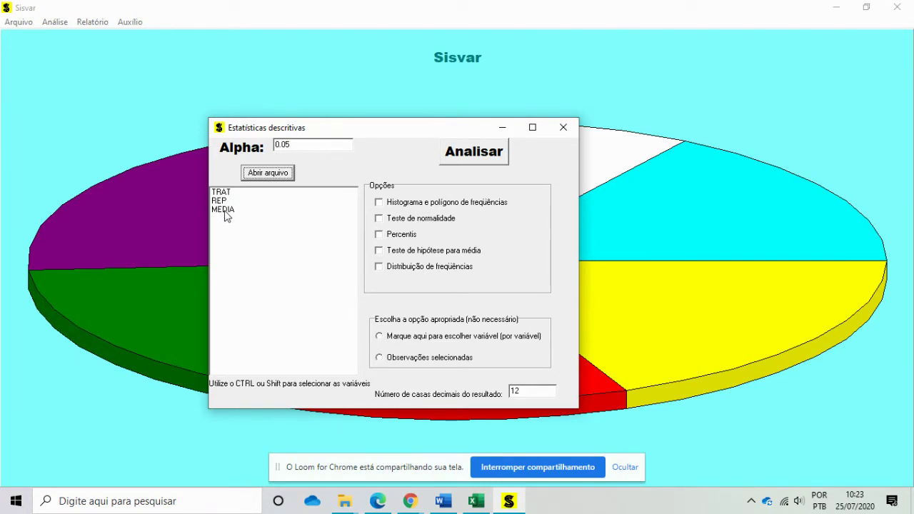
- Run the descriptive statistics for the MEDIA variable with the normality test included
left_click(225, 210)
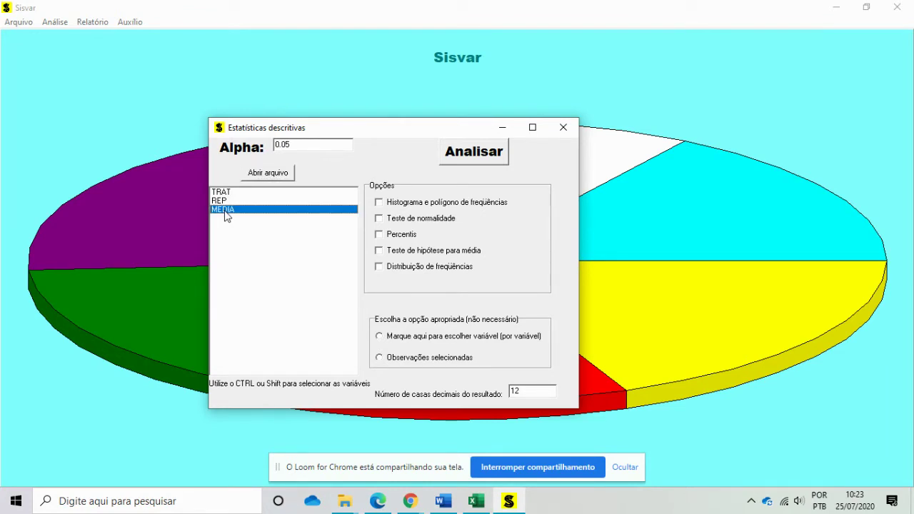
left_click(379, 218)
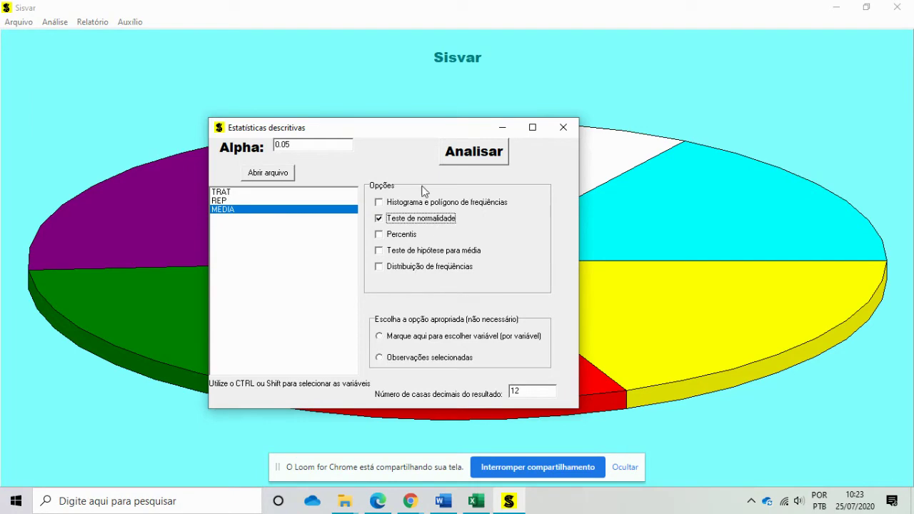
left_click(476, 155)
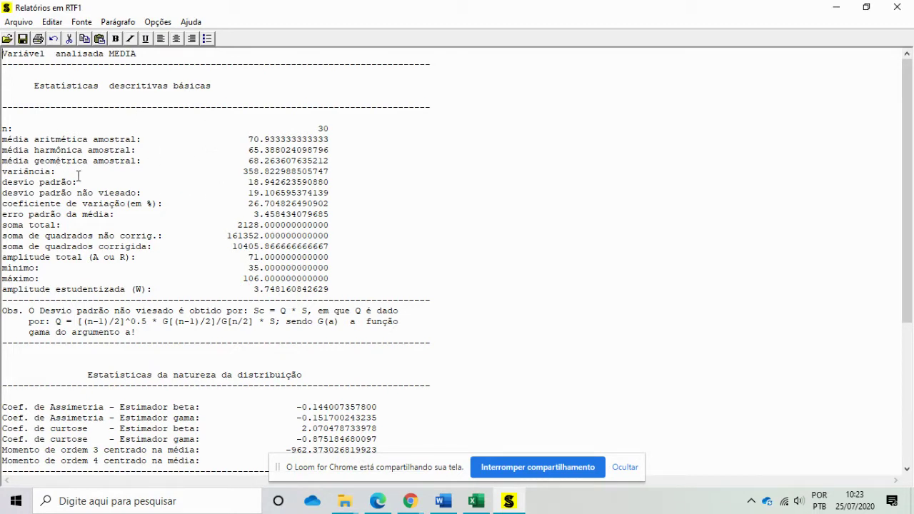
- Examine the MEDIA report, focusing on the Shapiro-Wilk and Kolmogorov-Smirnov probabilities in the normality test section
scroll(153, 235, "down", 2)
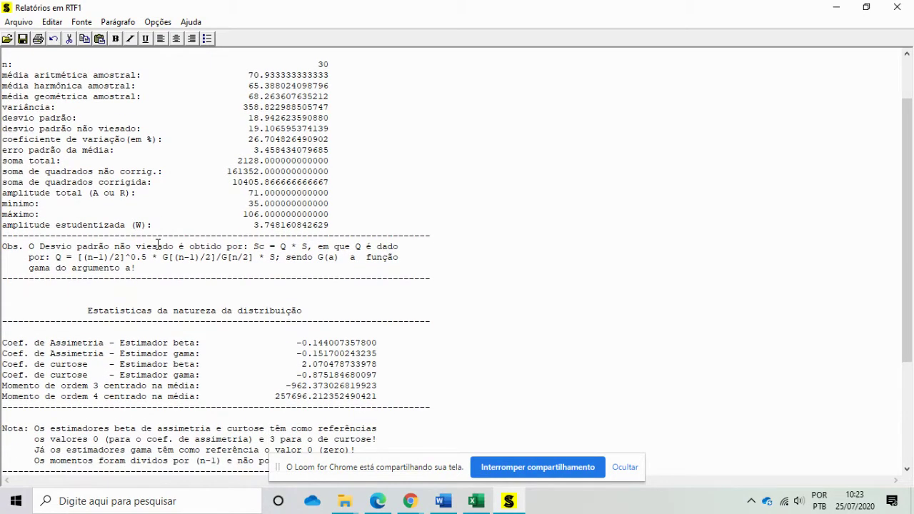
scroll(158, 244, "down", 3)
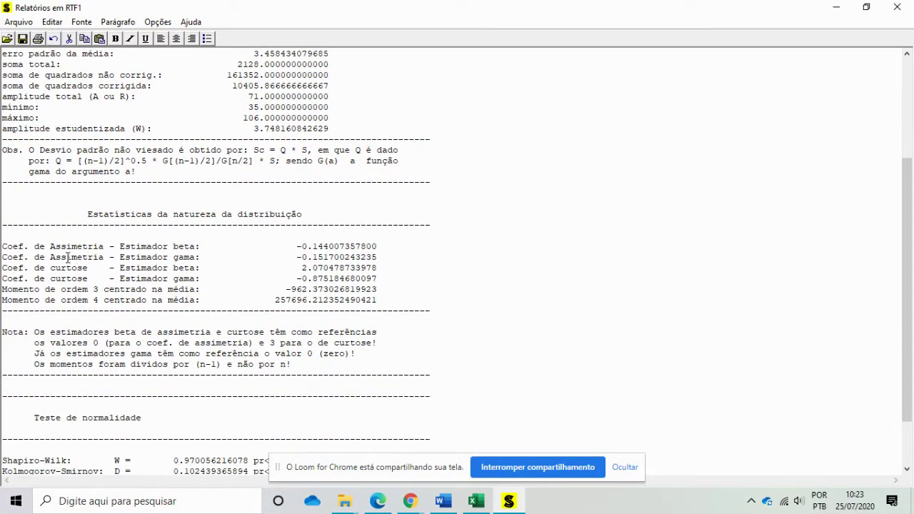
scroll(133, 285, "down", 2)
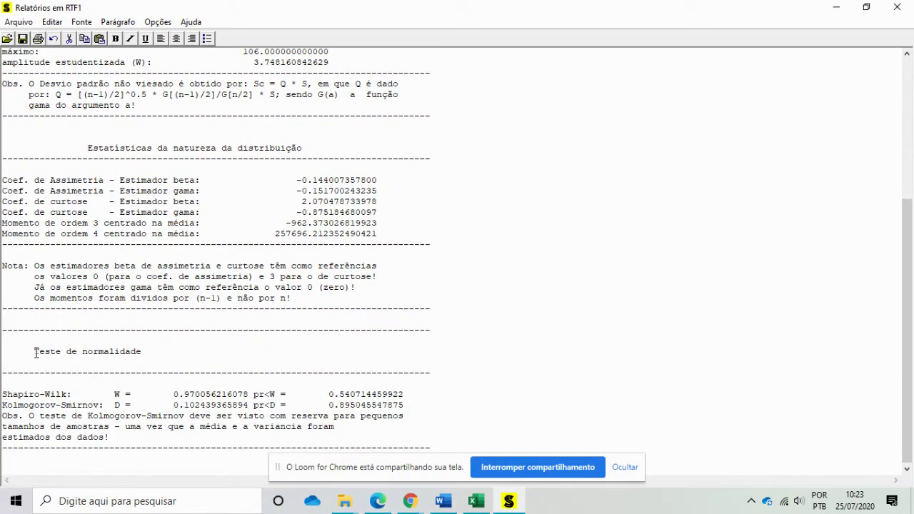
left_click_drag(36, 352, 150, 351)
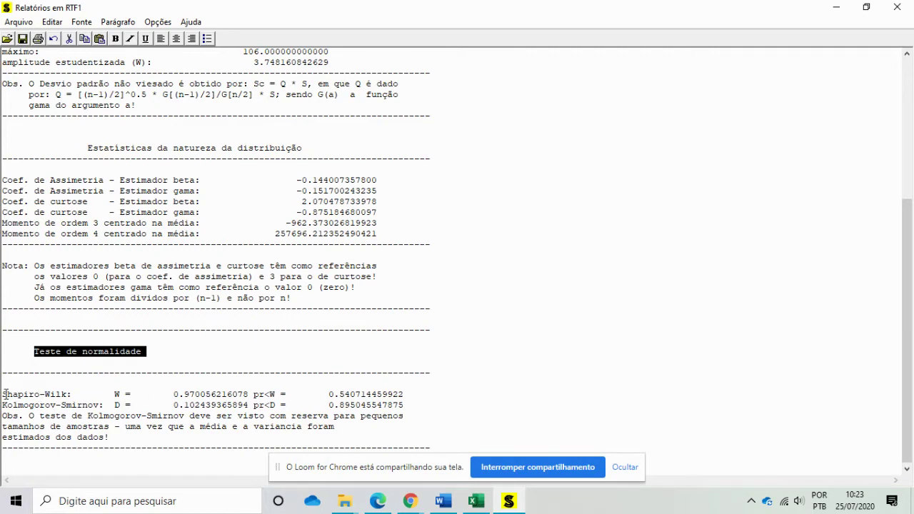
left_click_drag(4, 395, 57, 394)
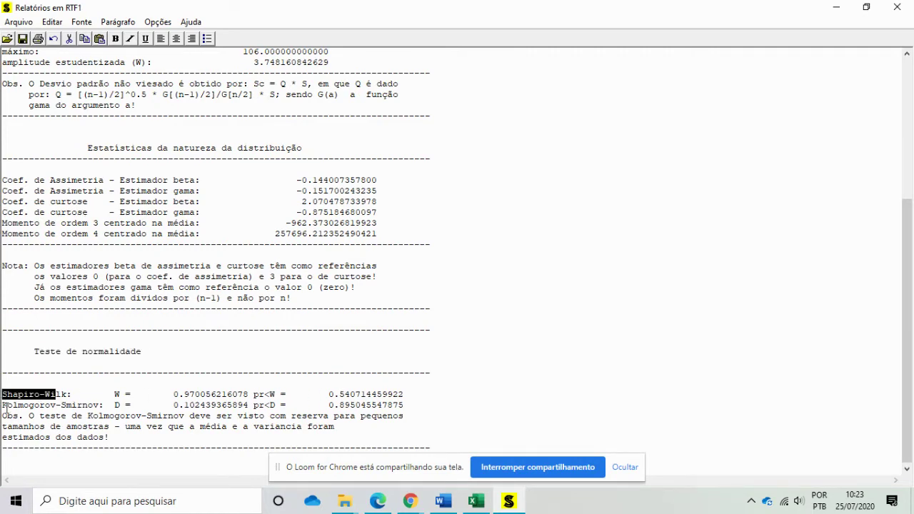
left_click_drag(3, 405, 101, 405)
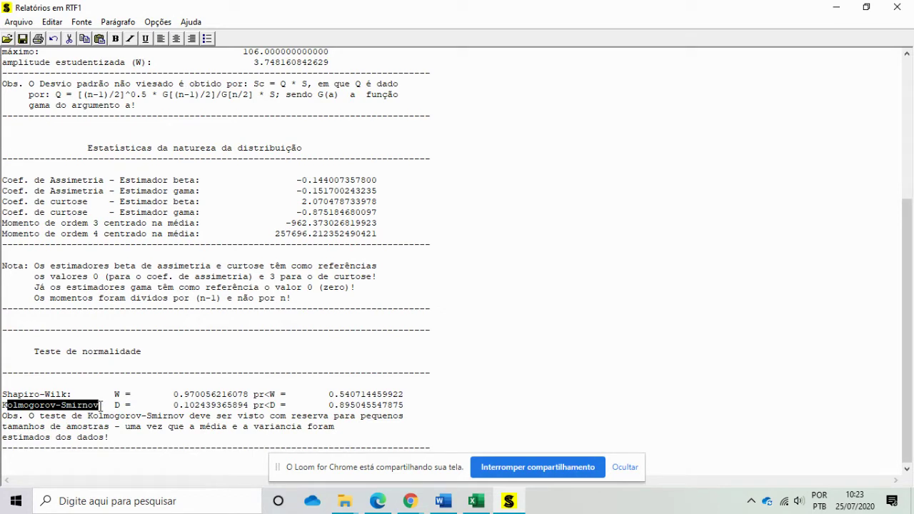
left_click_drag(254, 394, 409, 394)
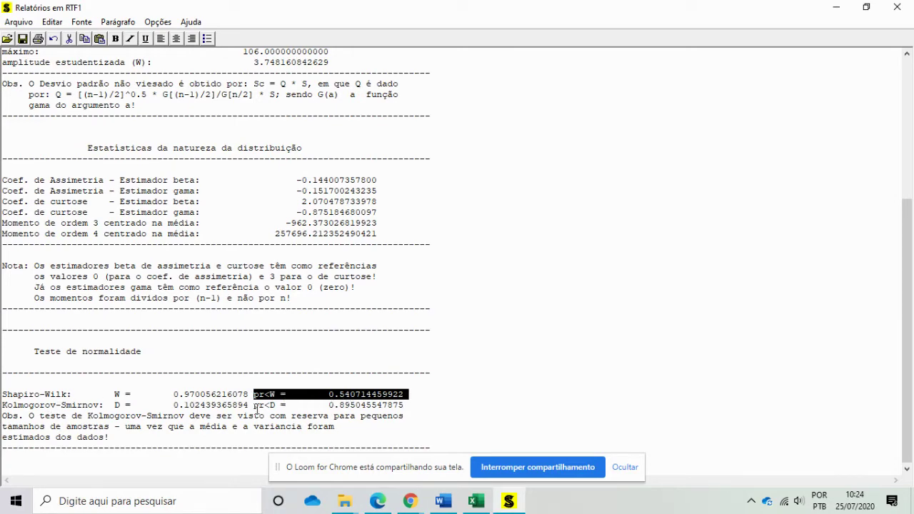
left_click_drag(253, 405, 407, 404)
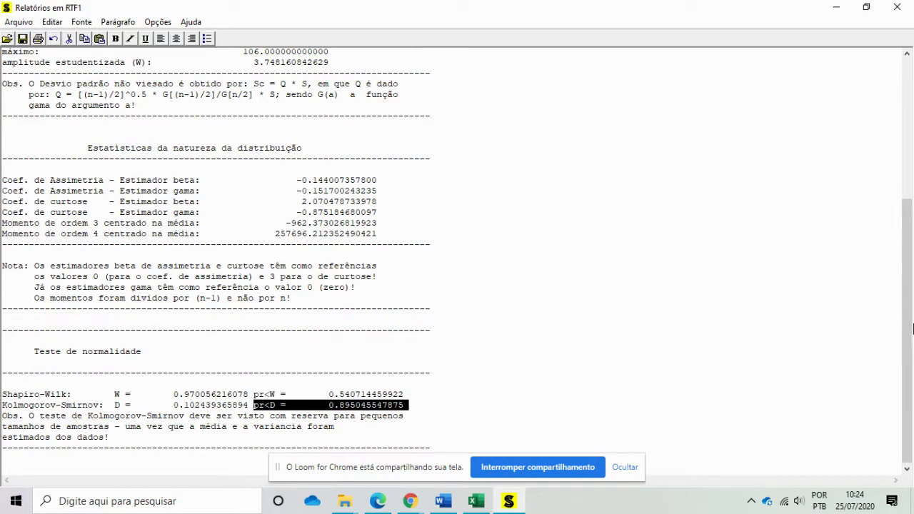
left_click_drag(911, 213, 911, 77)
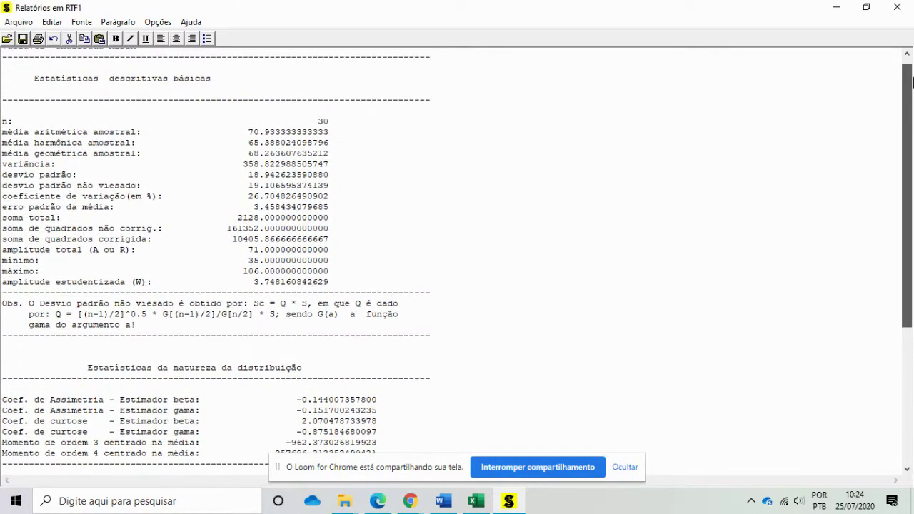
- Close the descriptive statistics report without saving it and leave the descriptive statistics analysis
left_click(897, 8)
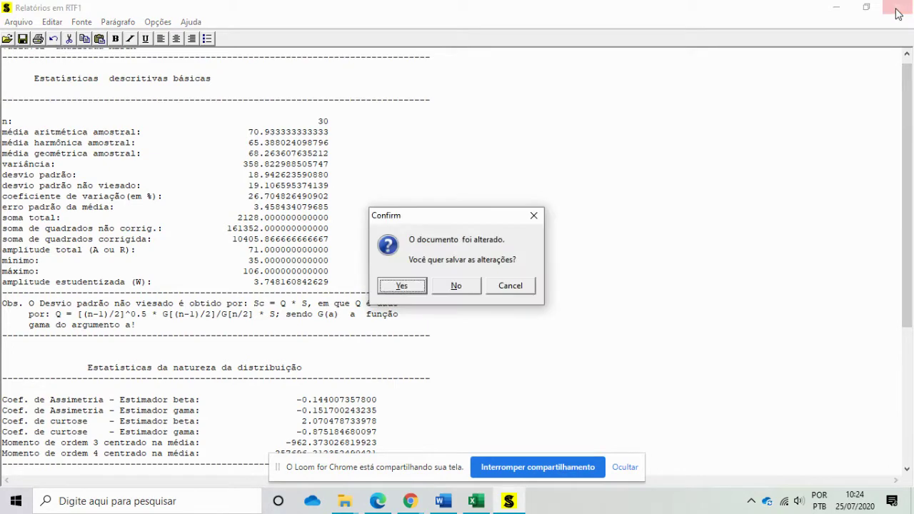
left_click(451, 286)
left_click(564, 128)
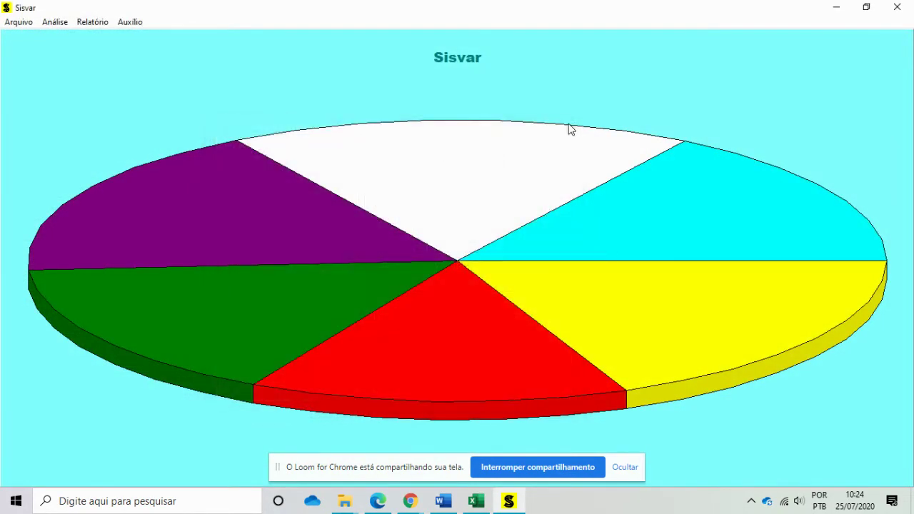
- Start an analysis of variance (Anava) and load dados DIC DBF.dbf from the Desktop
left_click(64, 23)
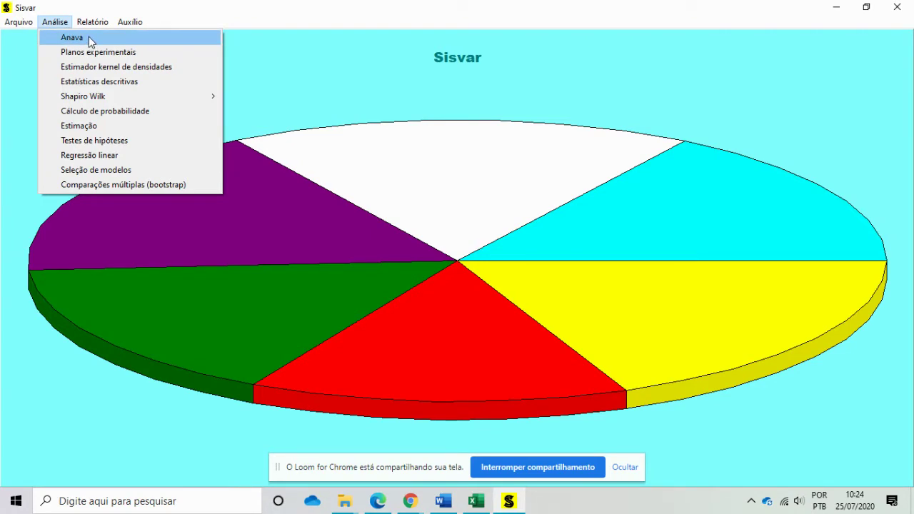
left_click(89, 39)
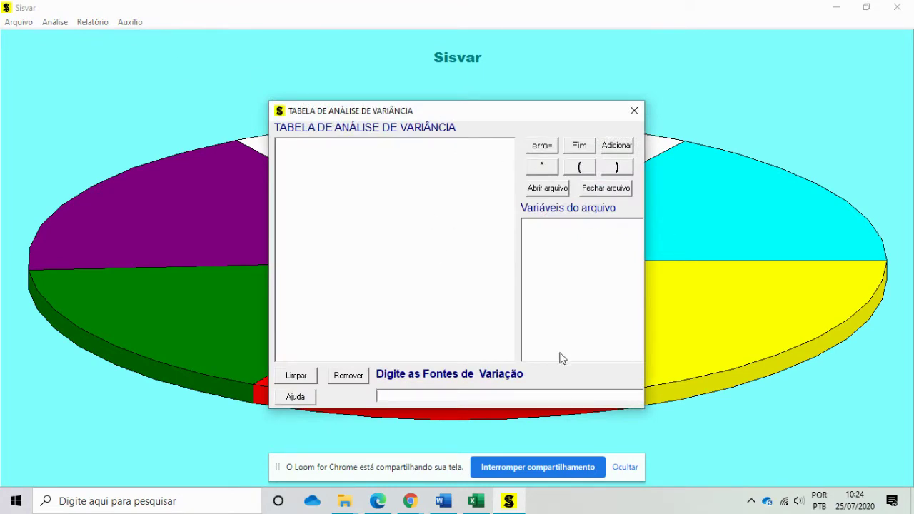
left_click(549, 190)
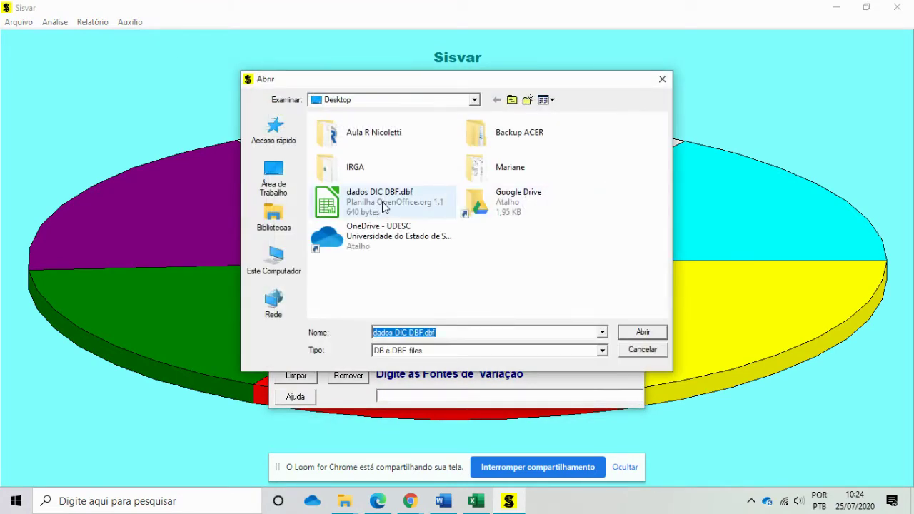
left_click(384, 206)
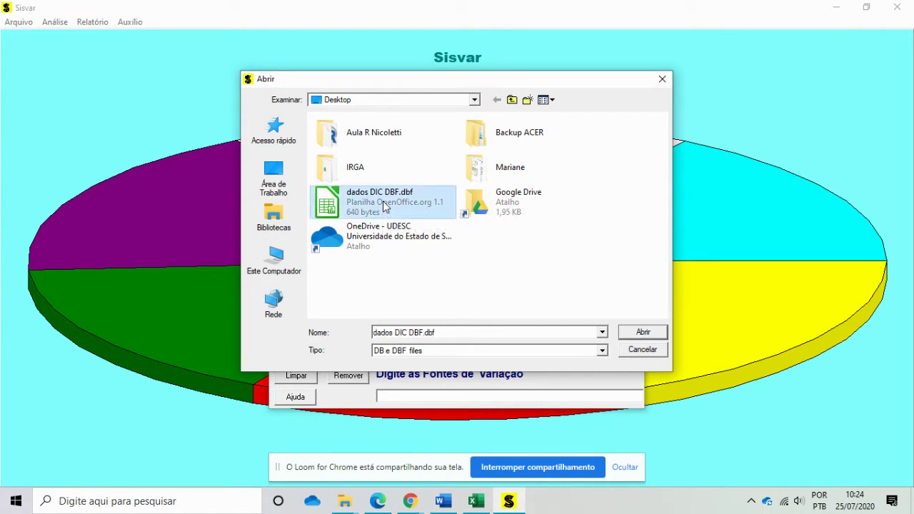
left_click(632, 336)
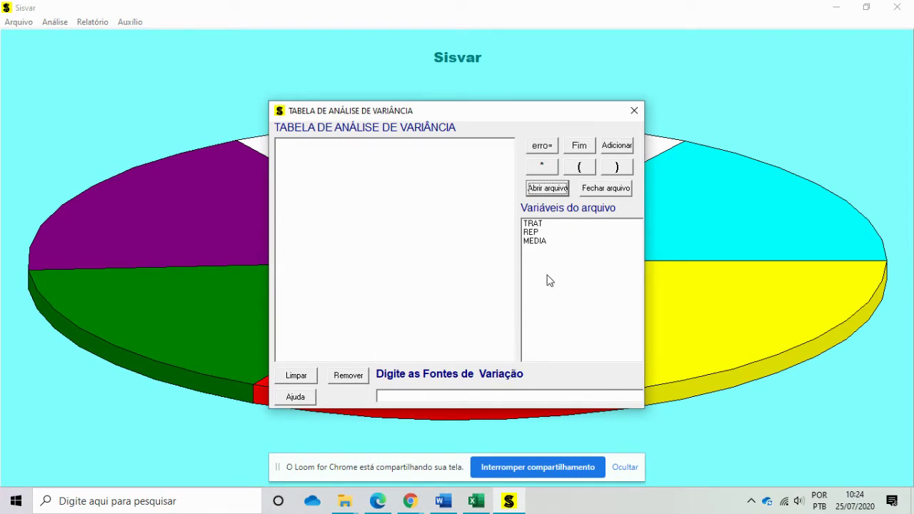
- Add TRAT as the source of variation and finalise the analysis of variance table
double_click(533, 224)
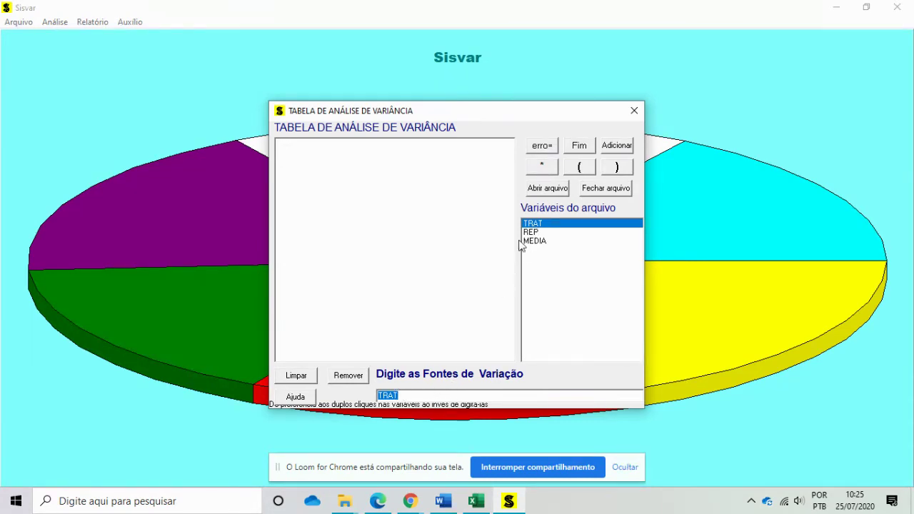
left_click(610, 147)
left_click(584, 146)
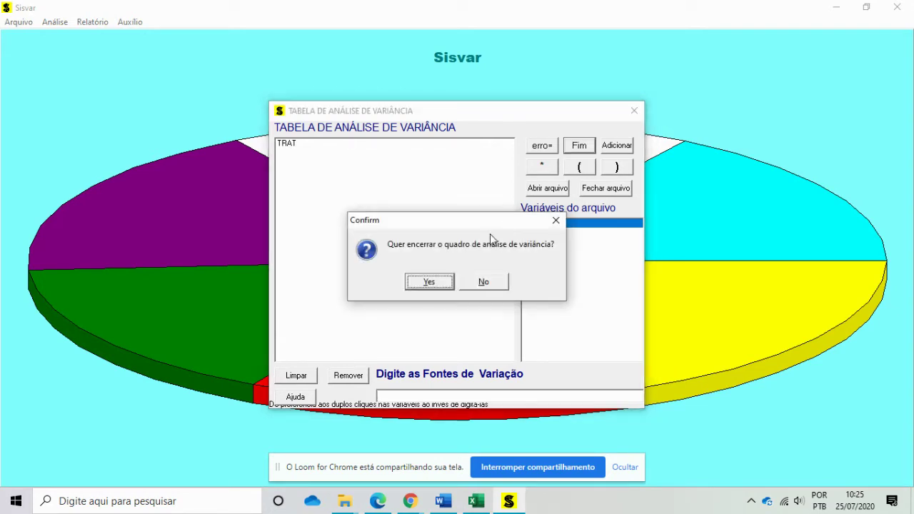
left_click(436, 281)
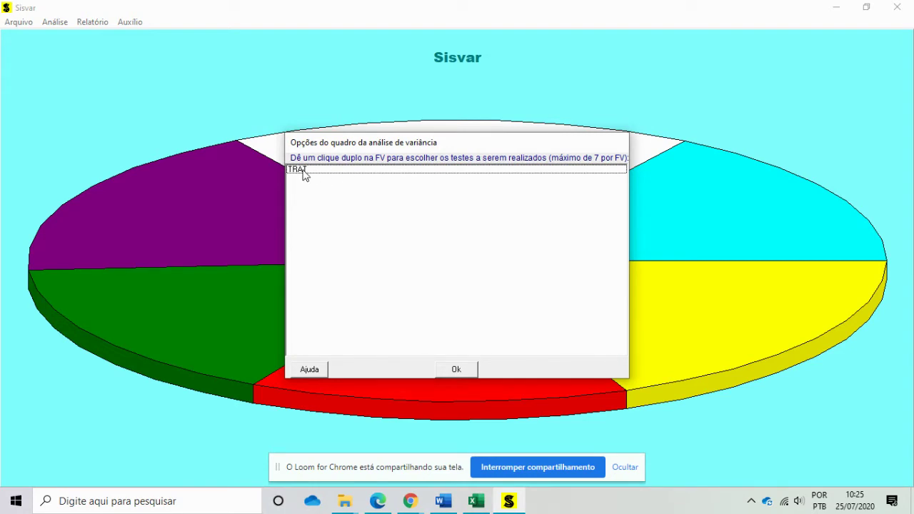
- Assign the Tukey test and the Scott-Knott test to the TRAT source of variation and confirm the test options
double_click(302, 170)
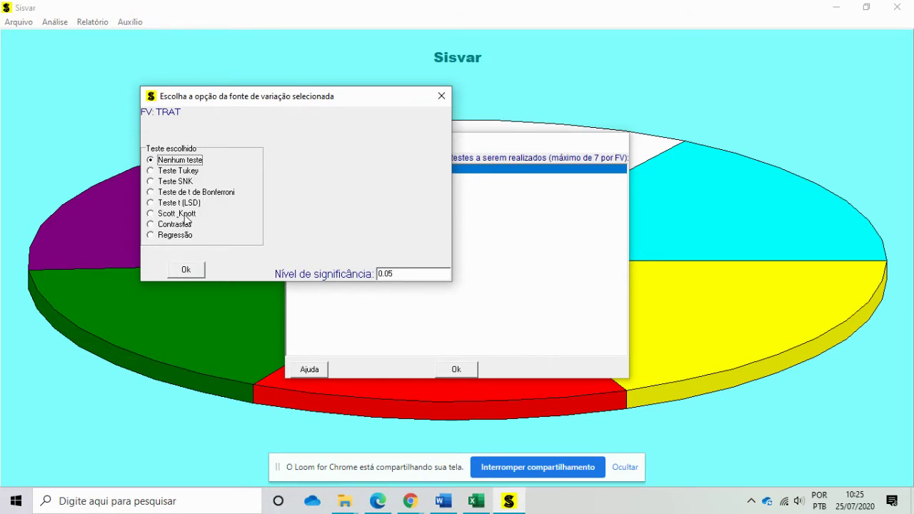
left_click(152, 172)
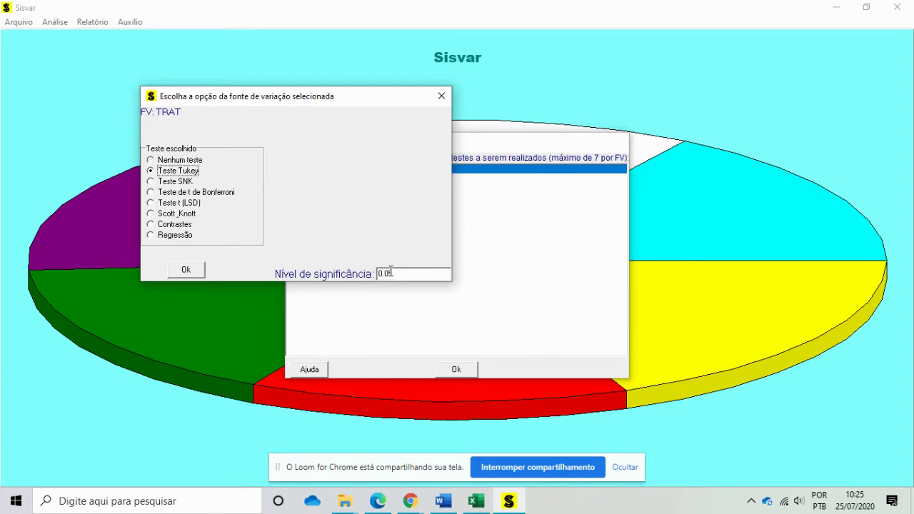
left_click(187, 270)
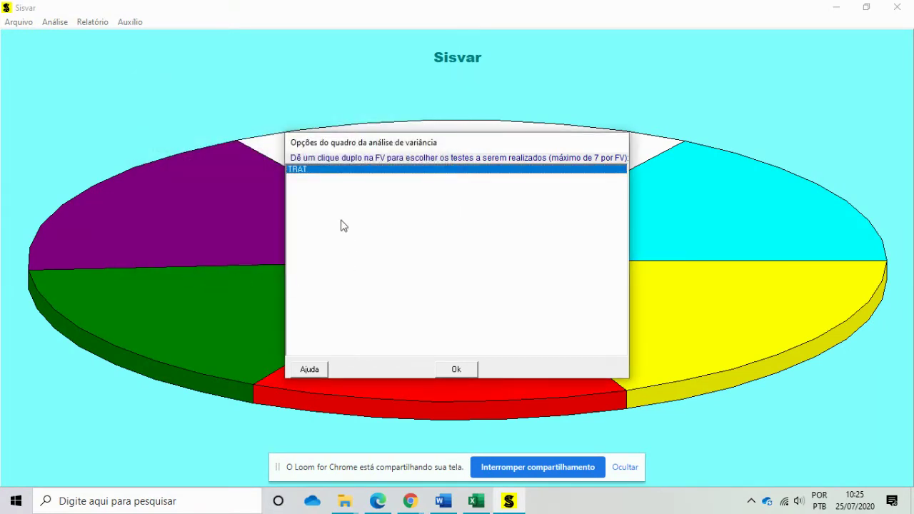
double_click(298, 170)
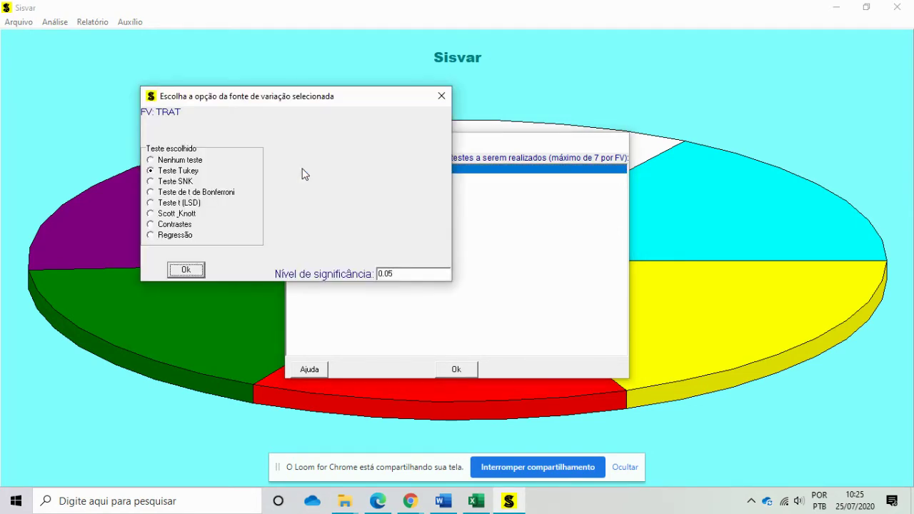
left_click(154, 216)
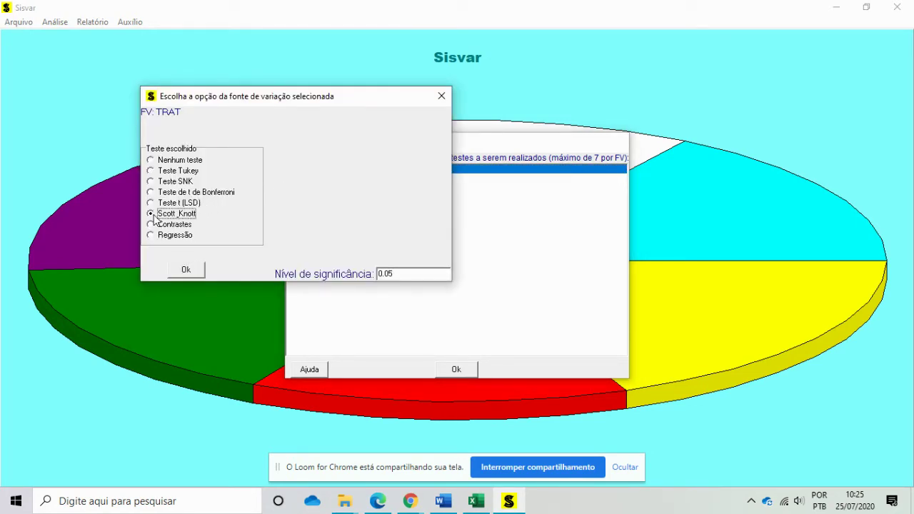
left_click(187, 269)
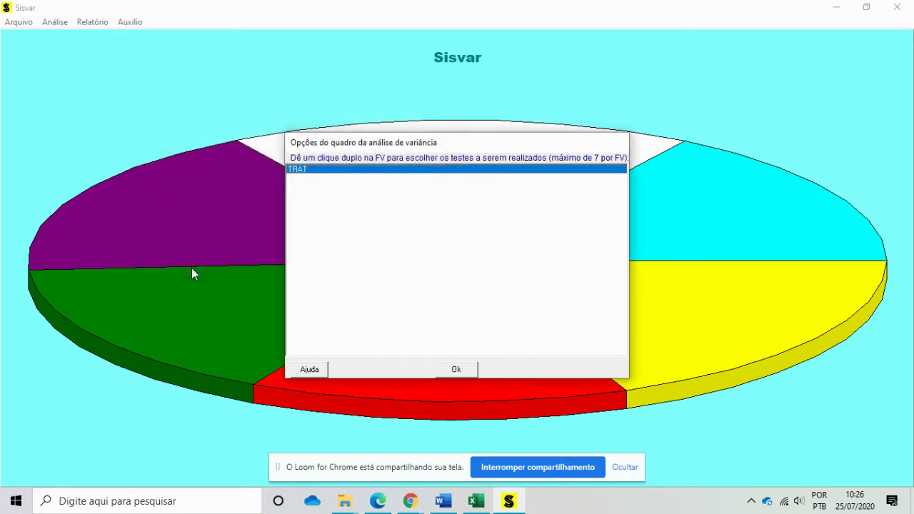
left_click(456, 370)
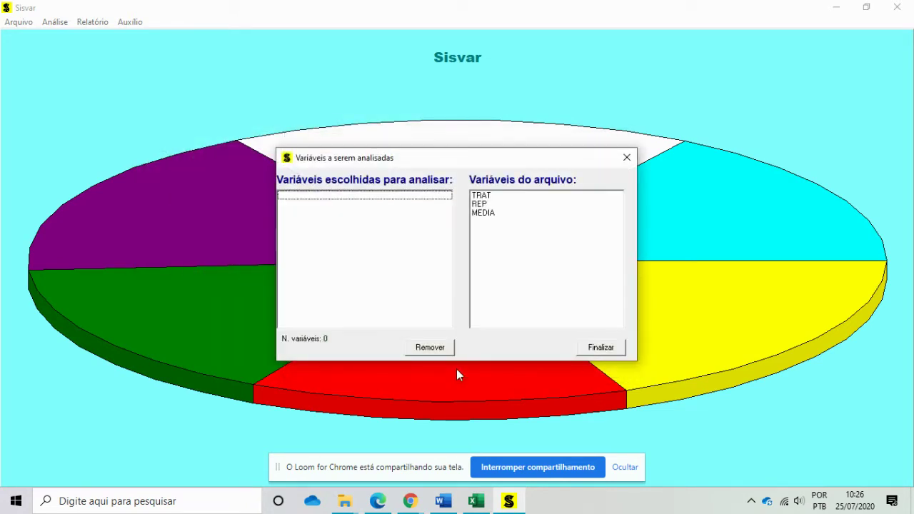
- Choose MEDIA as the variable to analyse, without any transformation, and generate the analysis of variance report
double_click(490, 214)
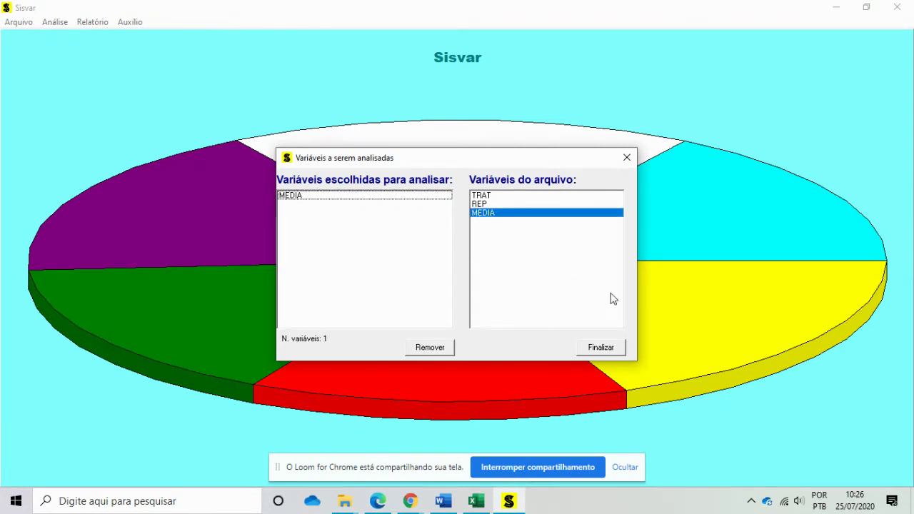
left_click(597, 349)
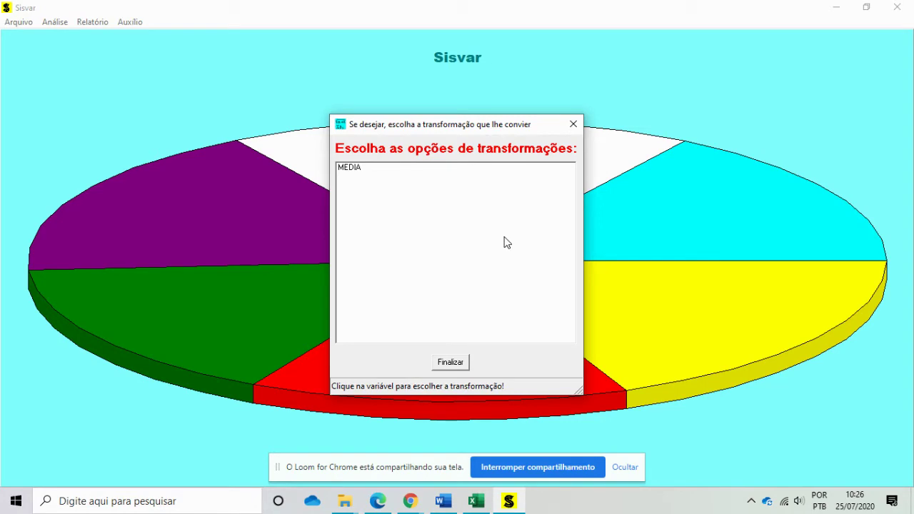
left_click(450, 362)
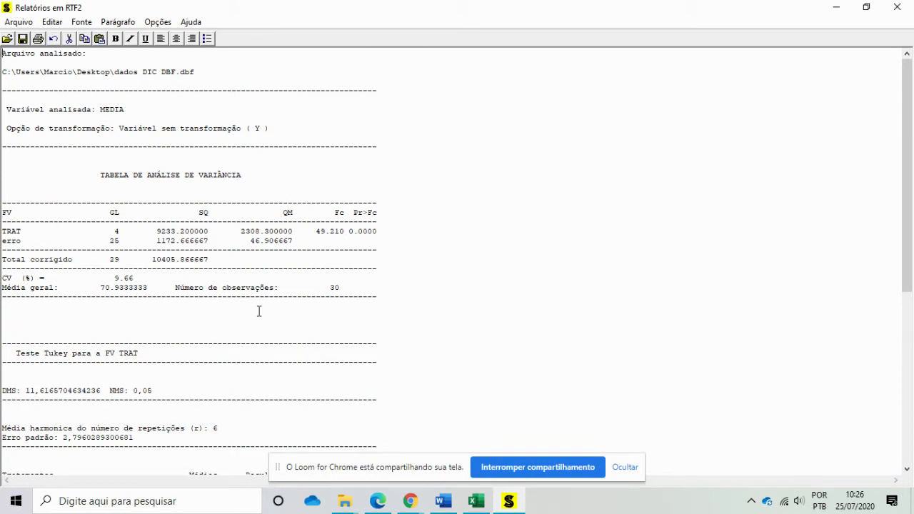
- Save the analysis of variance report to the Desktop as a Rich Text file named RESULTADO DIC
left_click(27, 21)
left_click(40, 87)
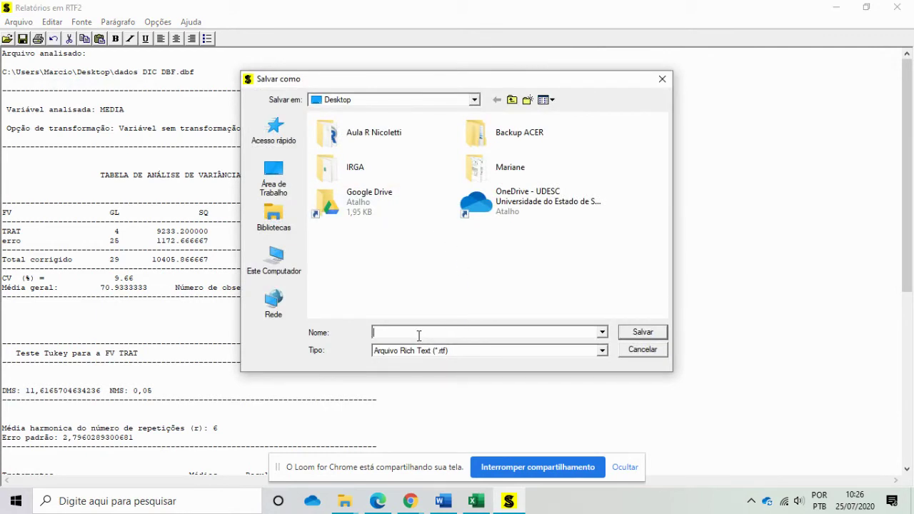
type("REUK")
key("BackSpace")
key("BackSpace")
key("BackSpace")
type("ESULTADO DIC")
left_click(642, 332)
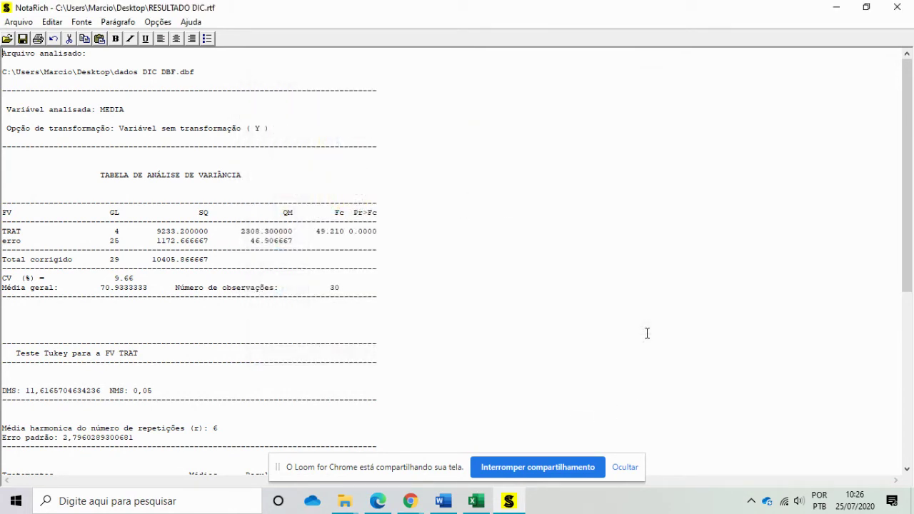
- Minimise the report and Sisvar, and open RESULTADO DIC.rtf from the Desktop in Word, converting it from Rich Text Format (RTF)
left_click(834, 8)
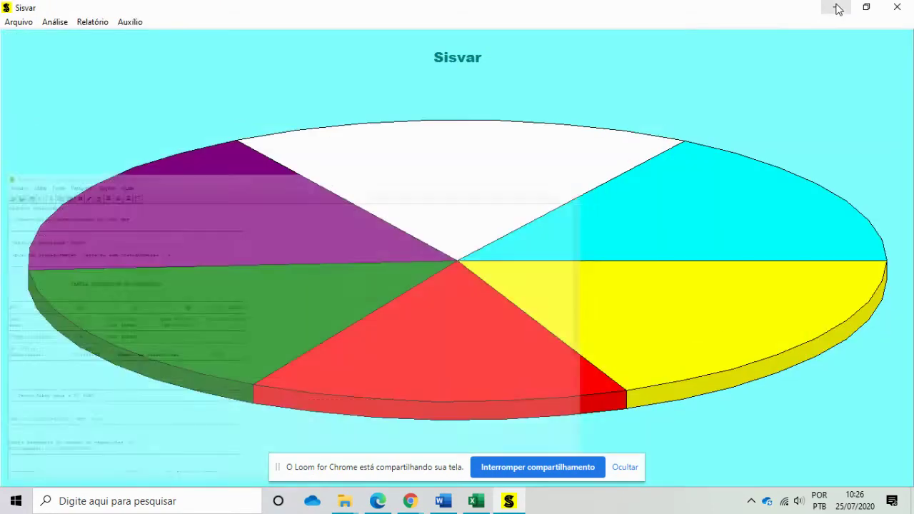
left_click(839, 9)
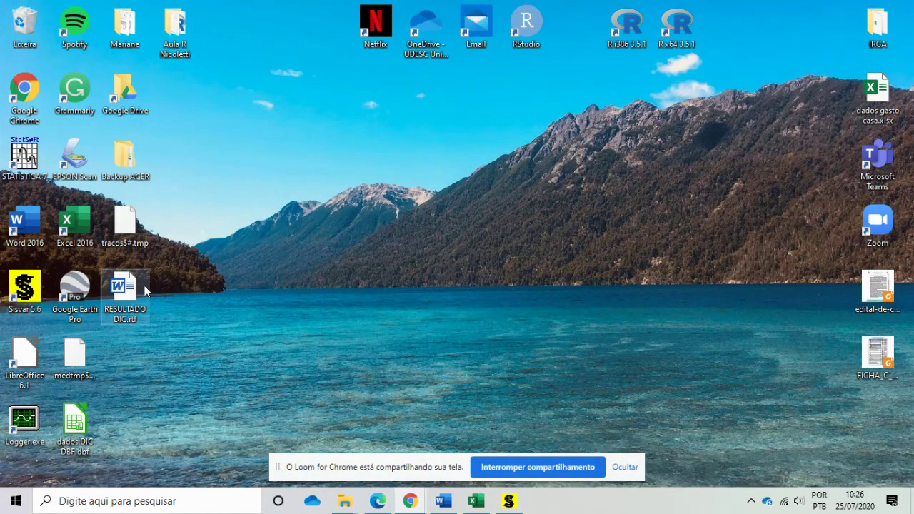
double_click(147, 291)
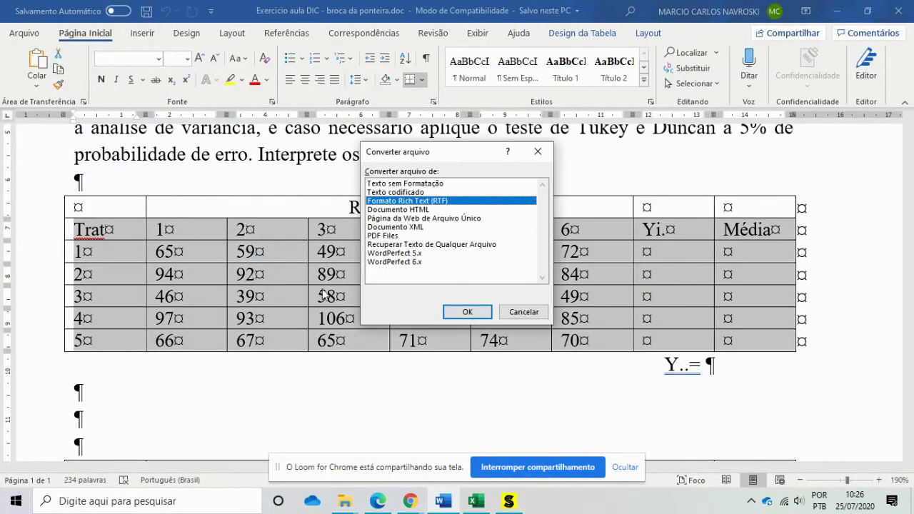
left_click(454, 309)
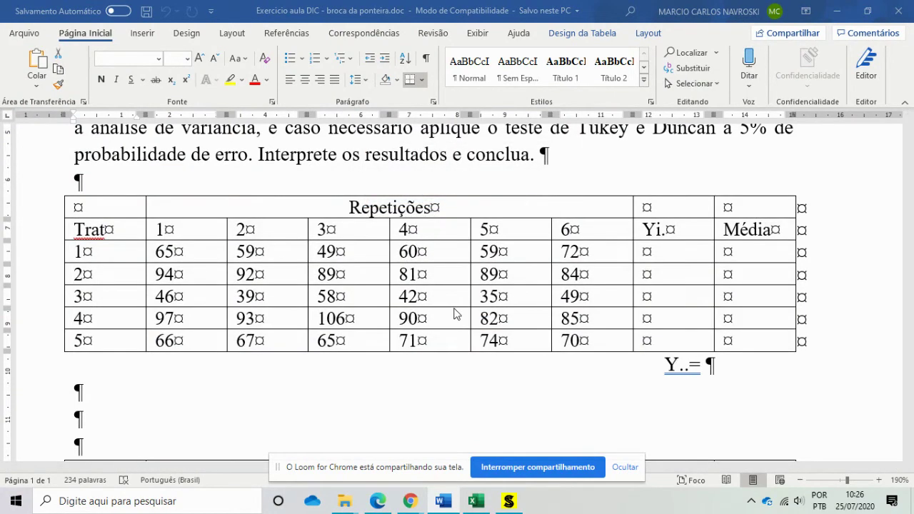
- Examine the analysis of variance table, focusing on the Pr>Fc value in the TRAT row and the coefficient of variation
scroll(340, 322, "down", 4)
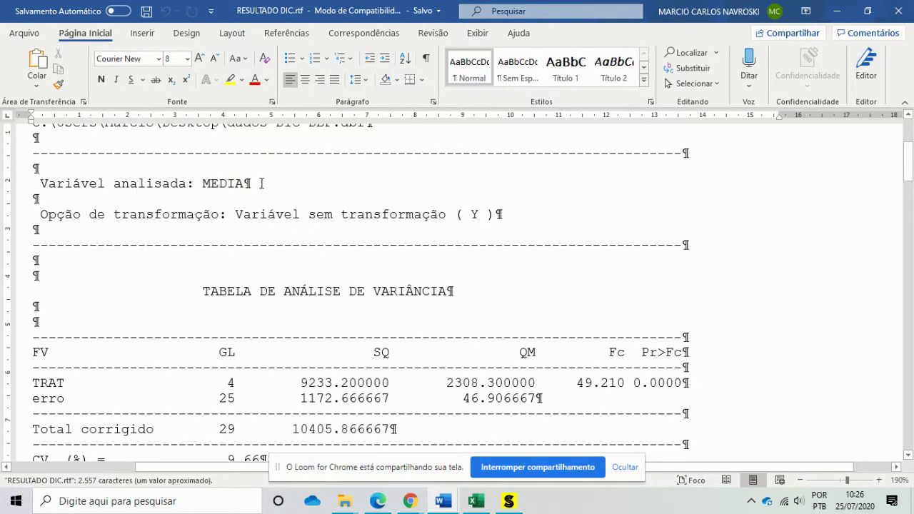
scroll(524, 314, "down", 3)
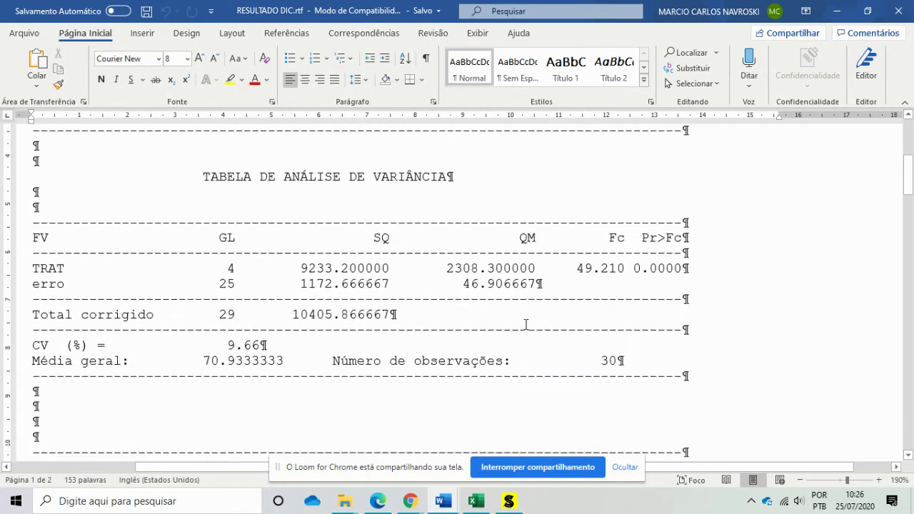
scroll(582, 348, "up", 1)
scroll(582, 348, "up", 1)
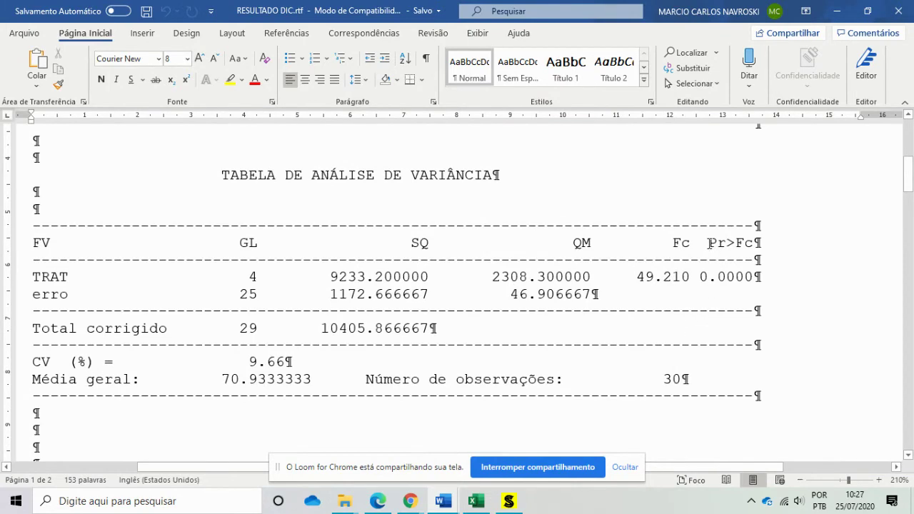
left_click_drag(708, 243, 756, 241)
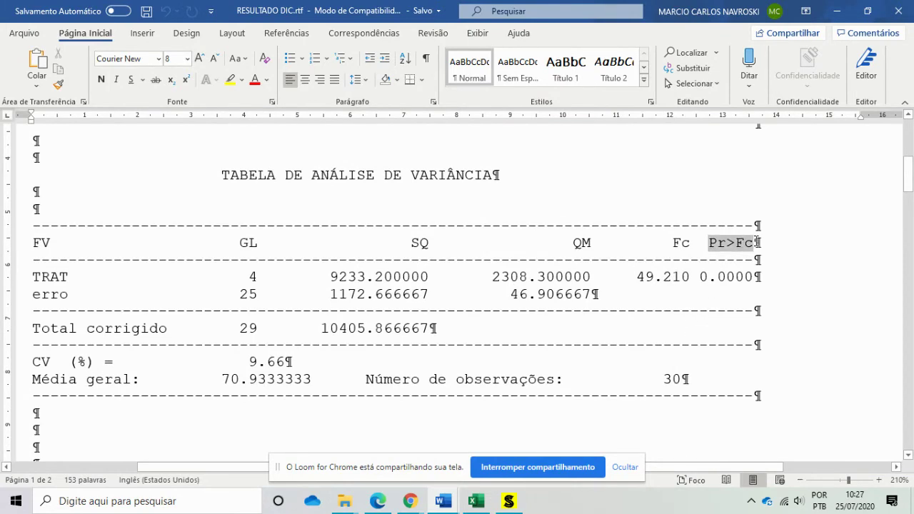
left_click_drag(699, 277, 760, 278)
left_click_drag(33, 277, 753, 277)
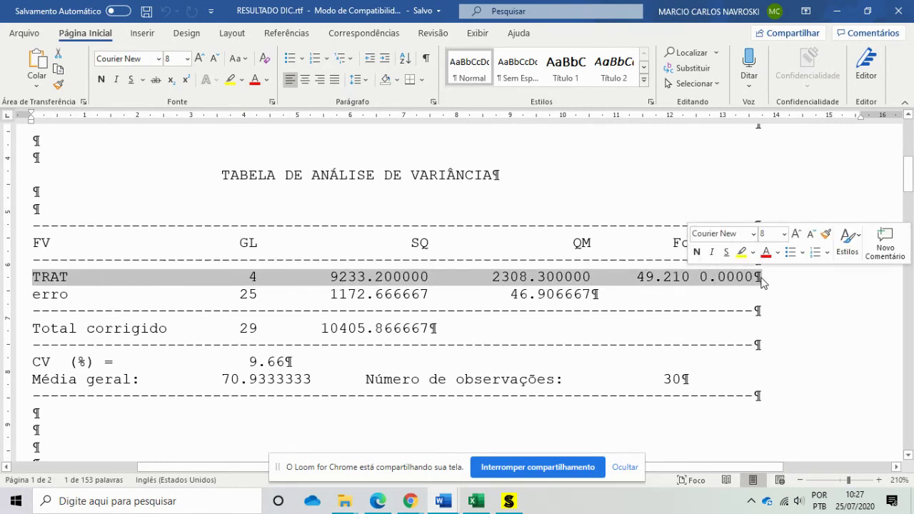
left_click(704, 278)
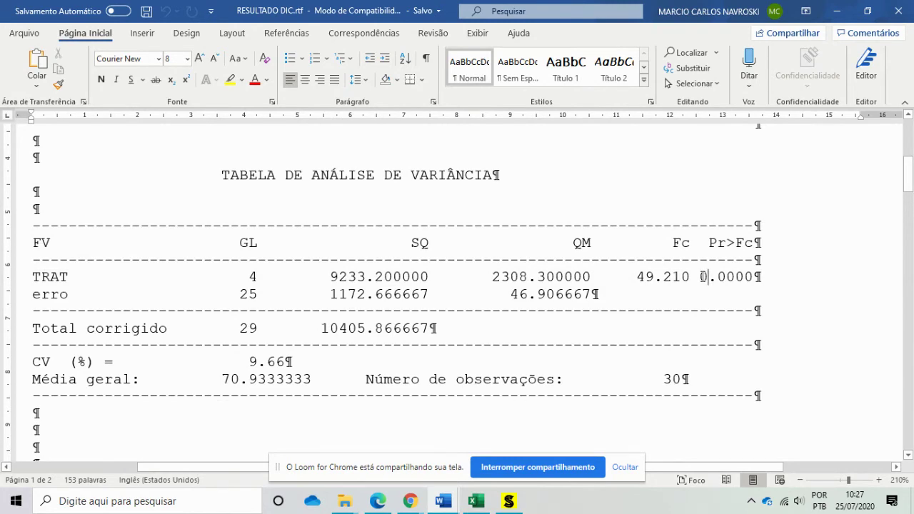
double_click(729, 277)
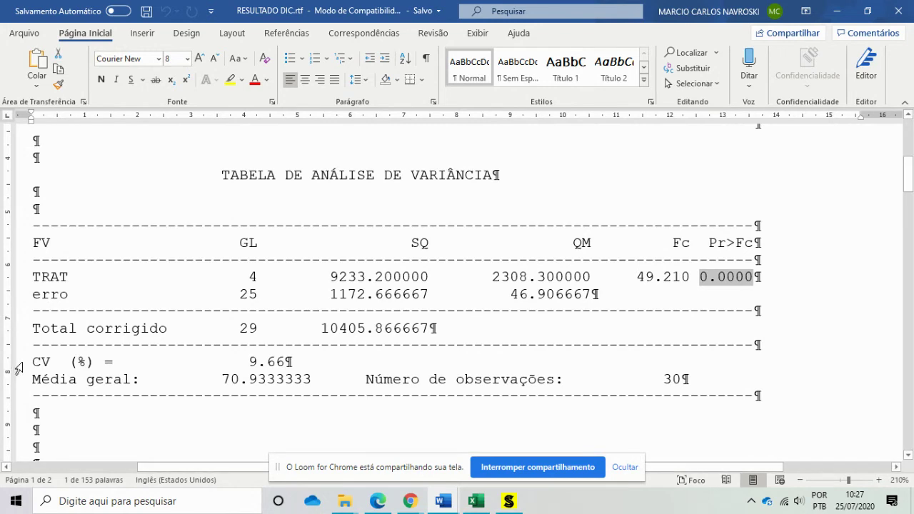
left_click_drag(32, 362, 293, 364)
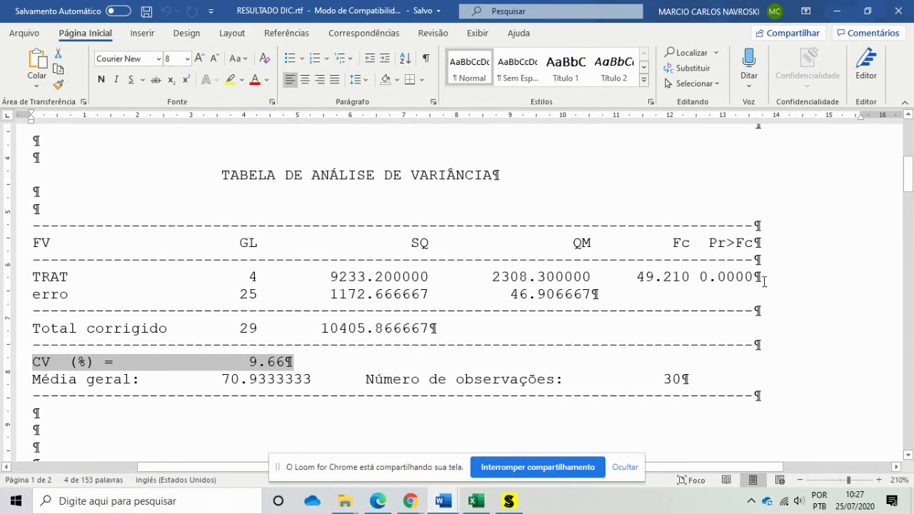
left_click_drag(763, 281, 85, 281)
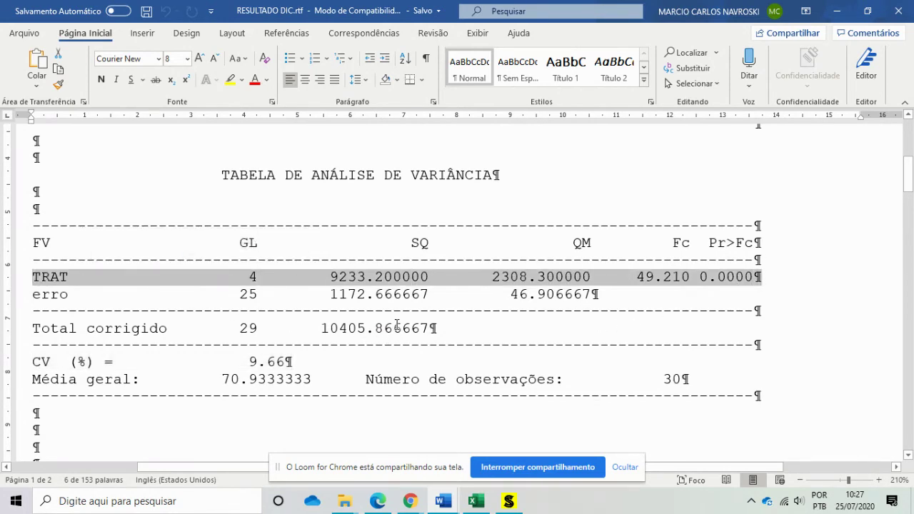
- Examine the Tukey test section for TRAT, focusing on the DMS value, the treatment means and their grouping codes
scroll(397, 324, "down", 2)
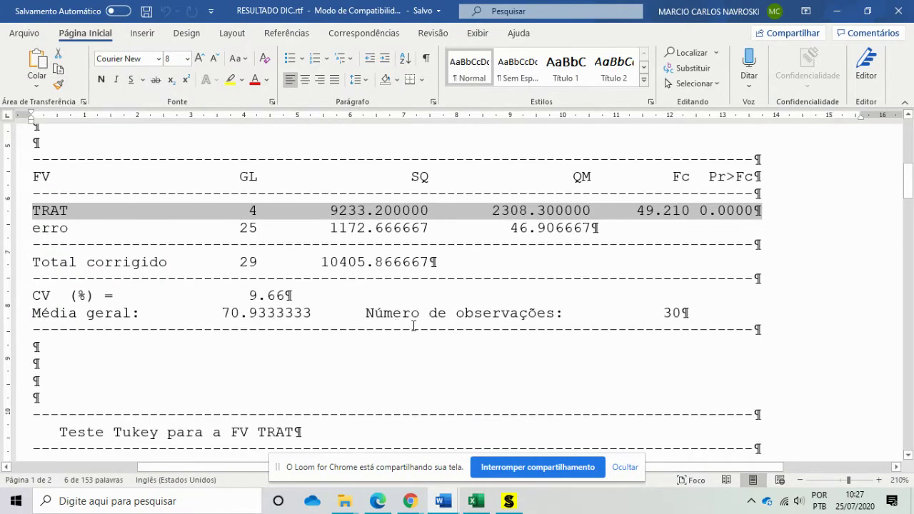
scroll(413, 326, "down", 6)
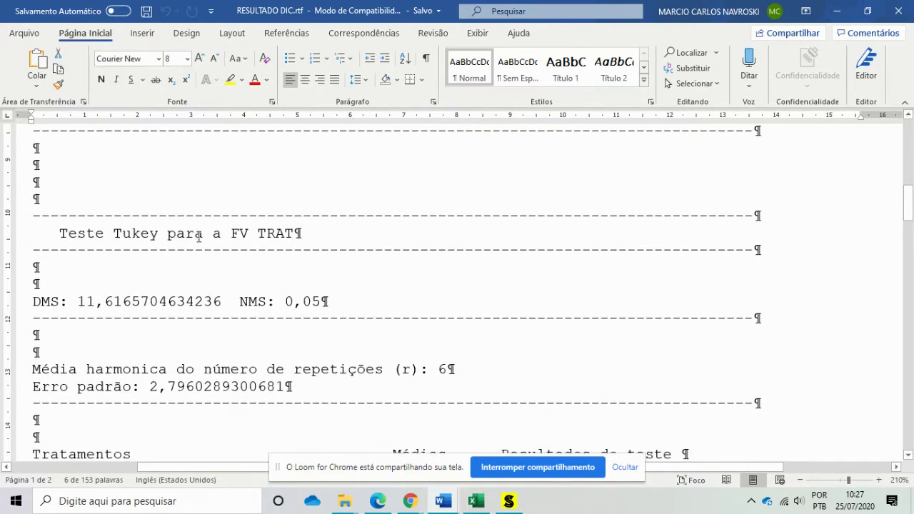
scroll(207, 236, "down", 2)
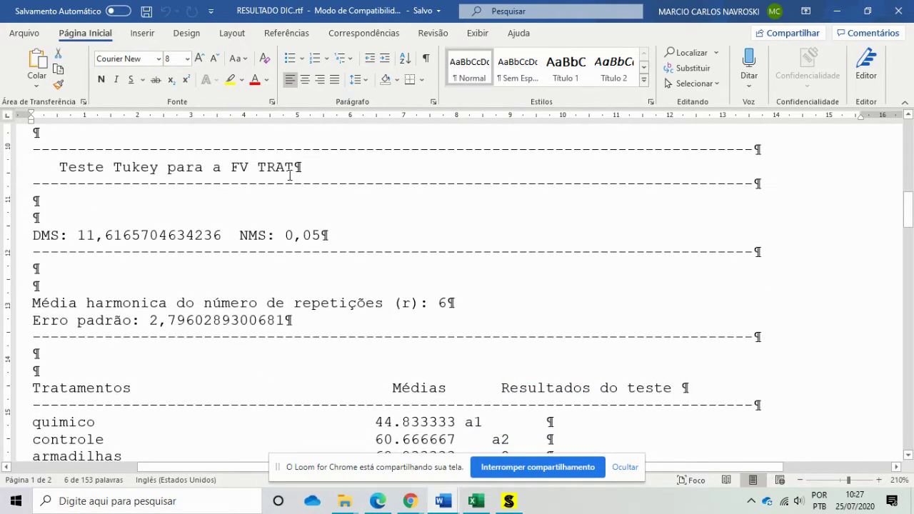
scroll(197, 269, "down", 2)
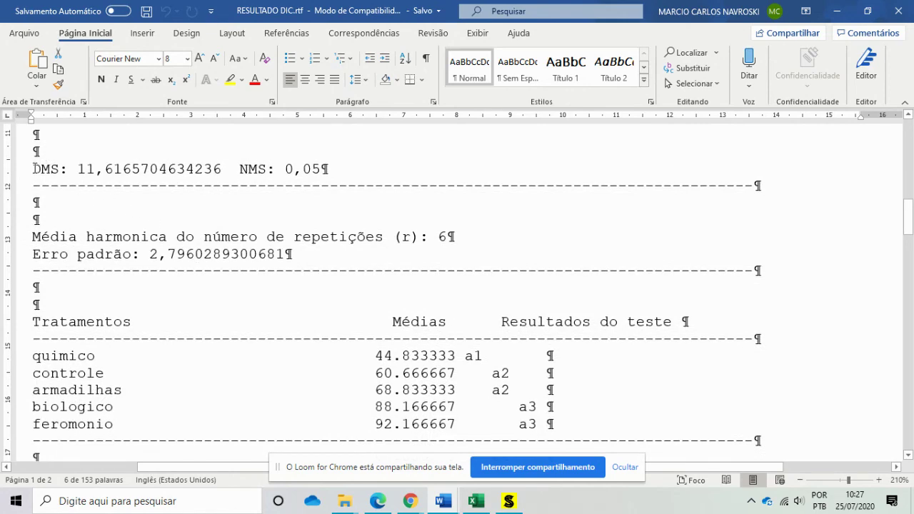
left_click_drag(35, 169, 140, 170)
scroll(289, 231, "down", 2)
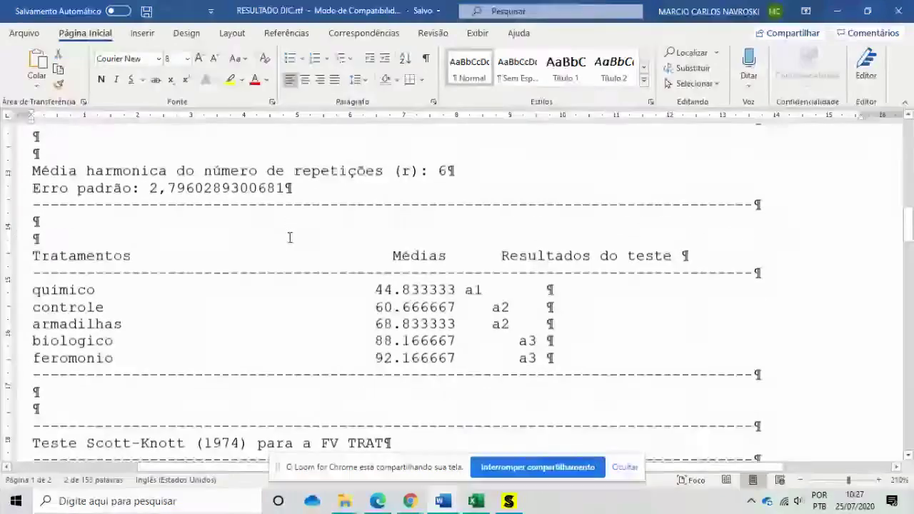
scroll(132, 284, "down", 2)
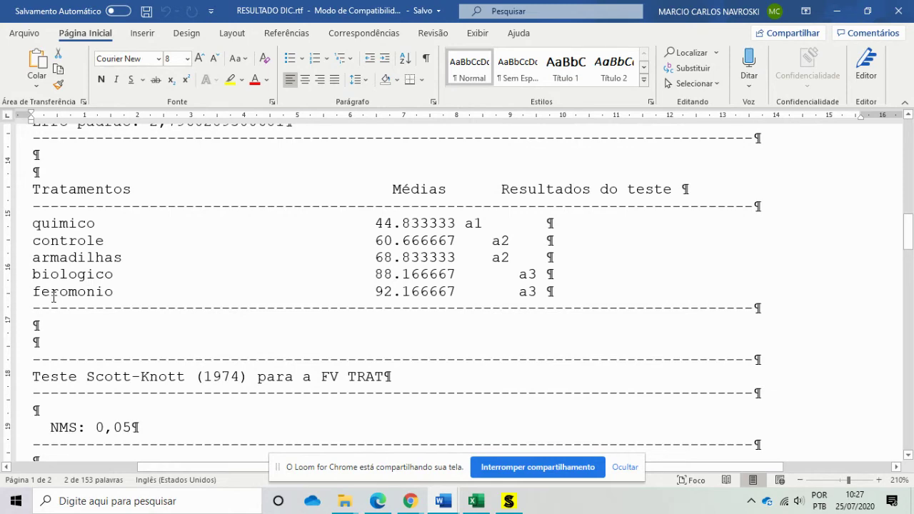
left_click(378, 223)
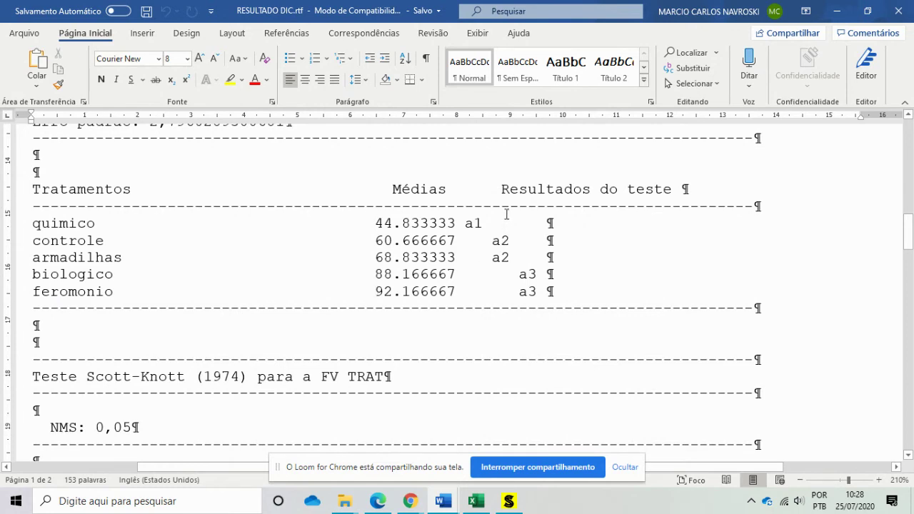
left_click(484, 220)
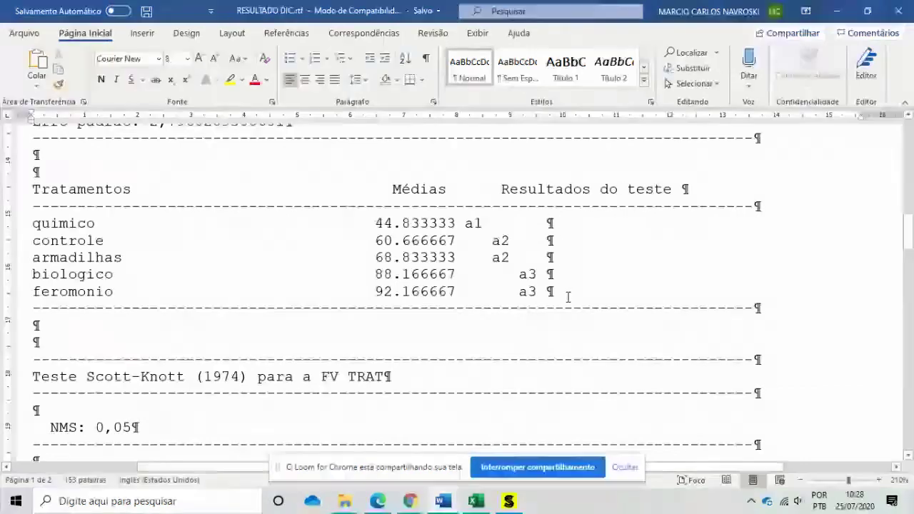
- Letter the Tukey means at the row ends: a for feromonio and biologico, b for armadilhas and controle, c for quimico
type("a")
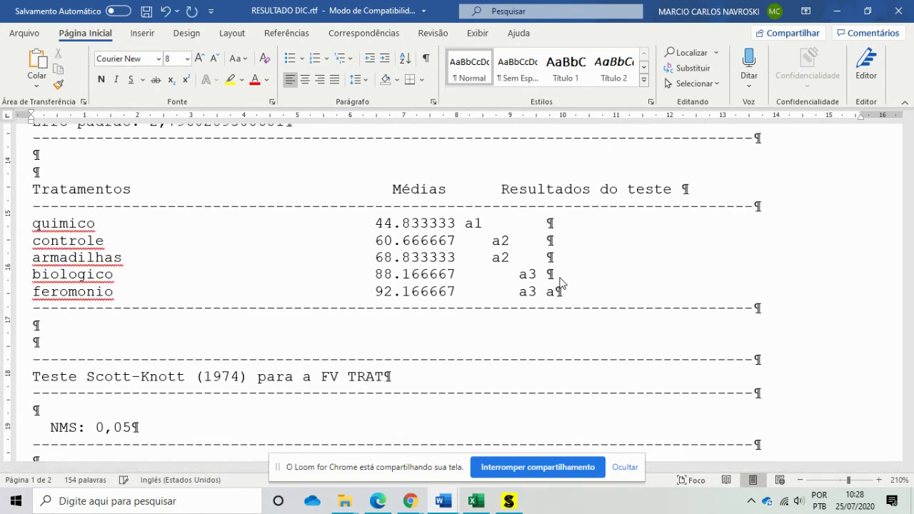
left_click(559, 275)
type("a")
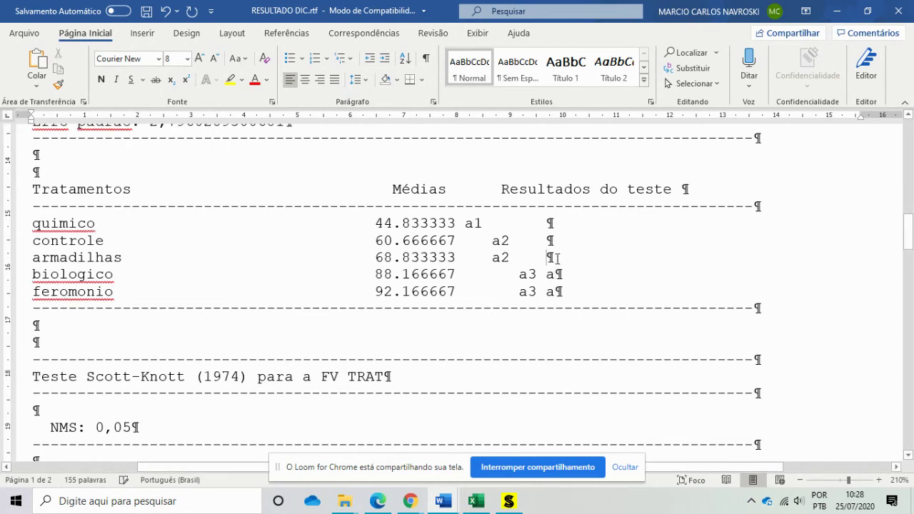
type("b")
left_click(556, 245)
type("b")
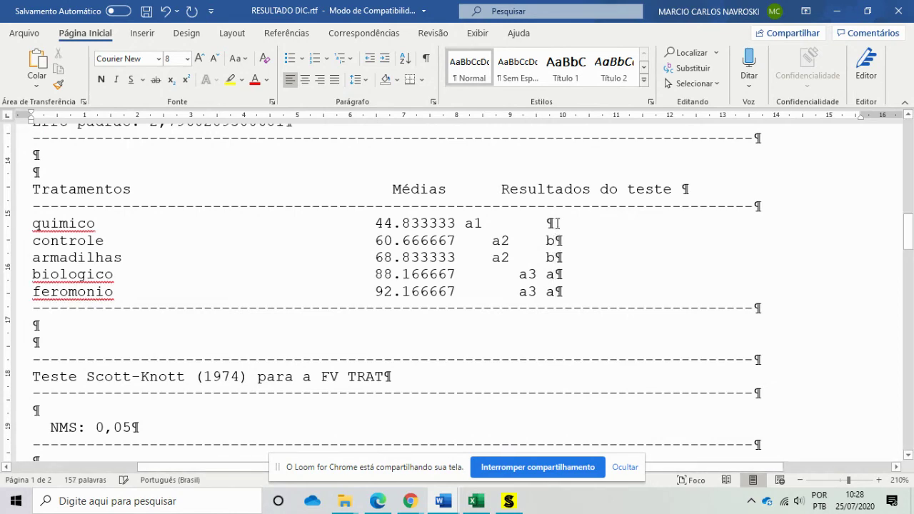
left_click(555, 224)
type("c")
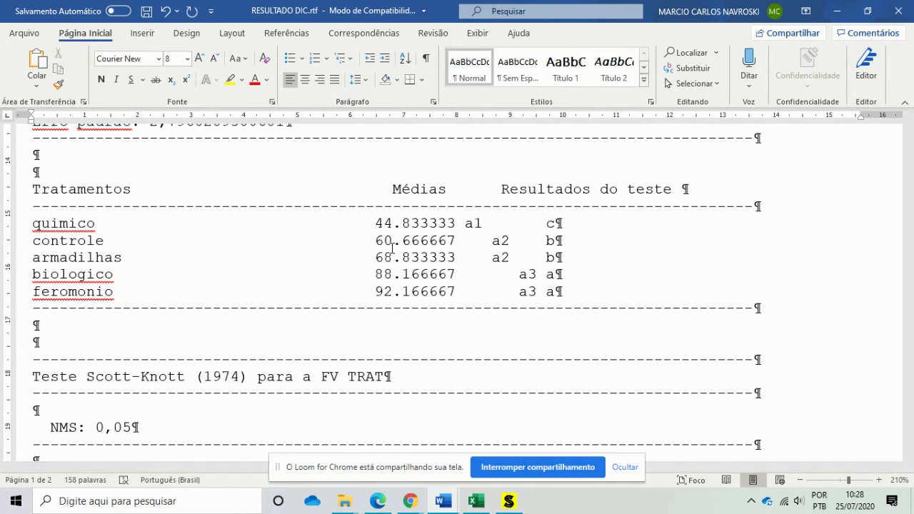
- Examine the lettered Tukey results row by row, comparing the quimico mean and letter with controle, biologico and feromonio
left_click_drag(33, 224, 484, 224)
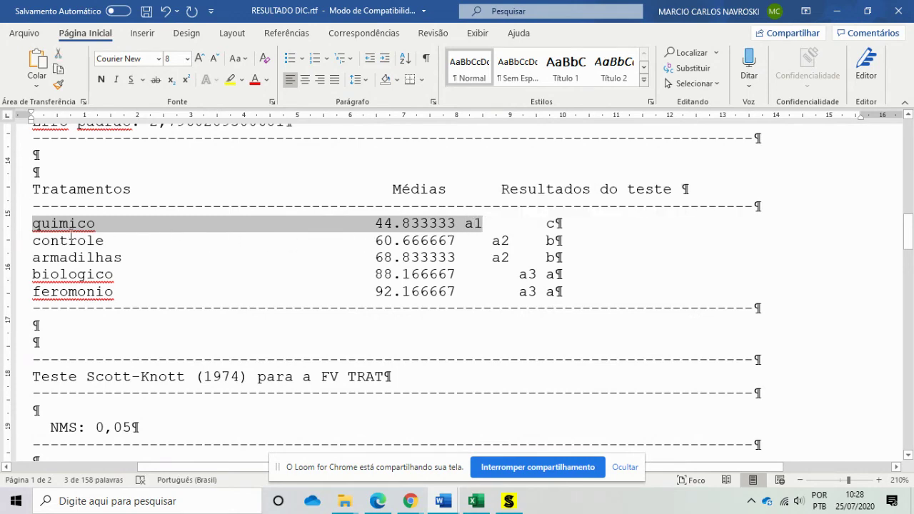
left_click(377, 225)
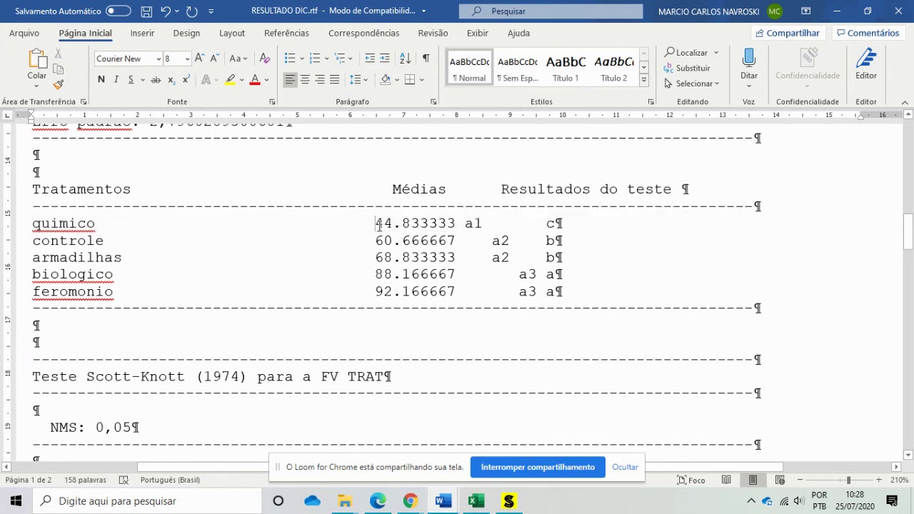
left_click_drag(377, 224, 464, 224)
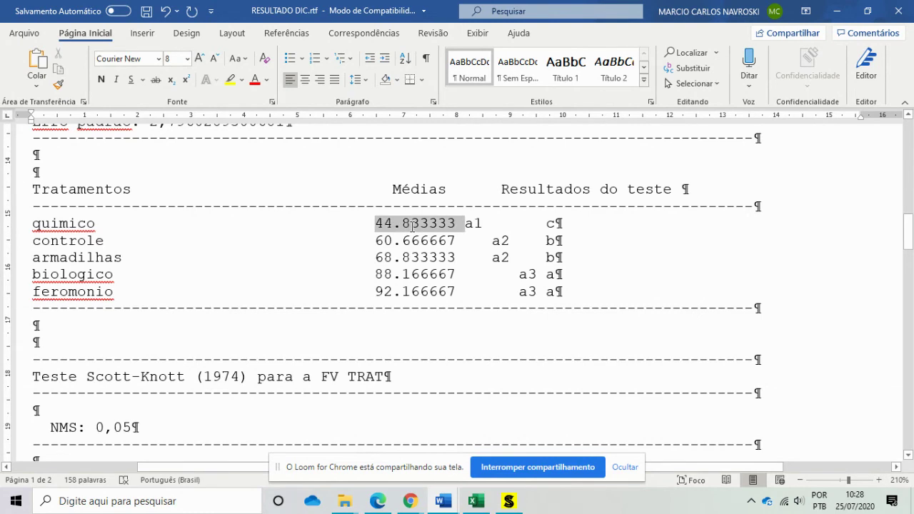
double_click(550, 224)
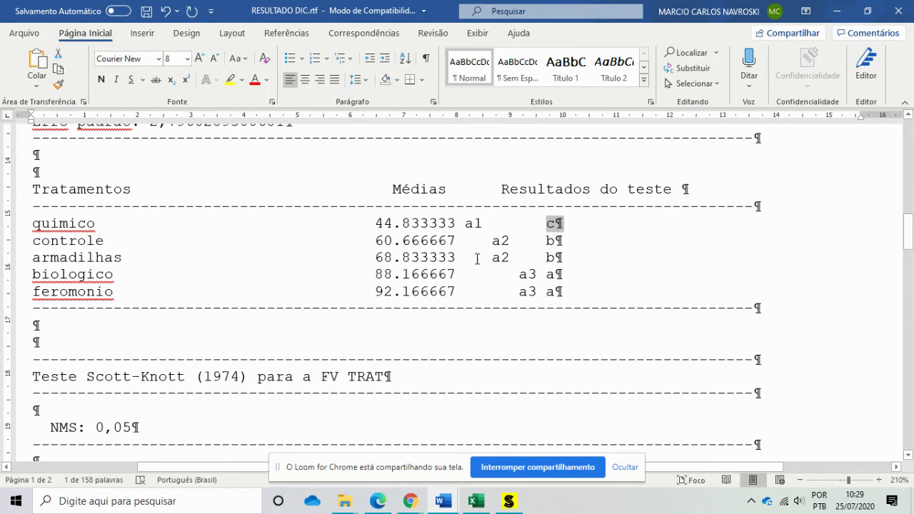
left_click_drag(33, 242, 112, 241)
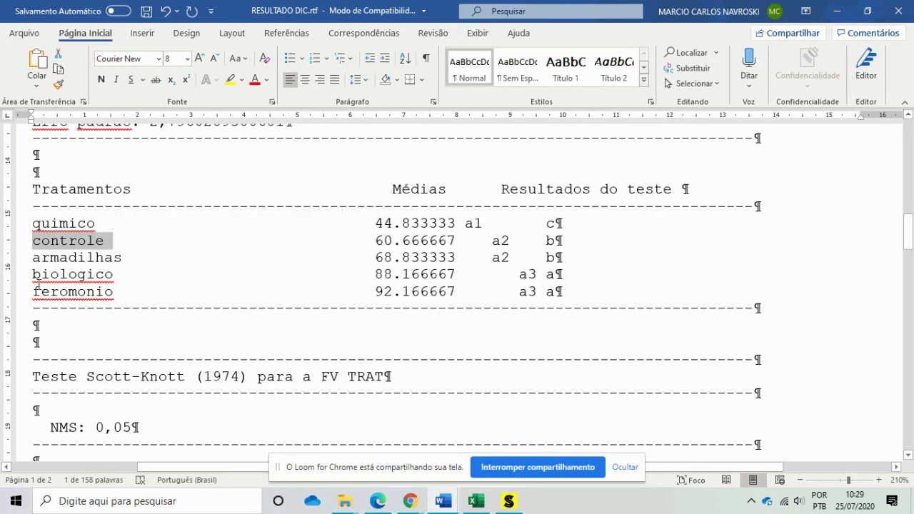
left_click_drag(35, 275, 575, 288)
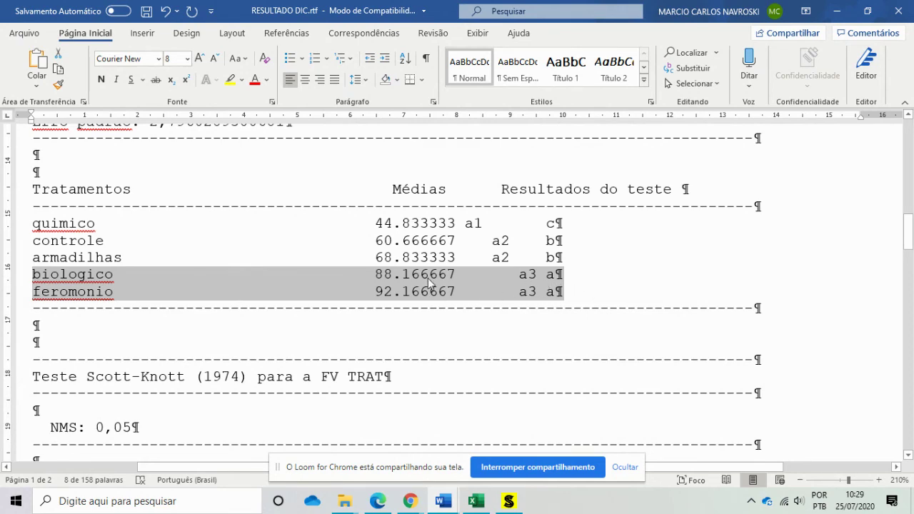
left_click(536, 278)
- Review the Tukey means table against the DMS value above it and the start of the Scott-Knott section below
scroll(532, 276, "down", 1)
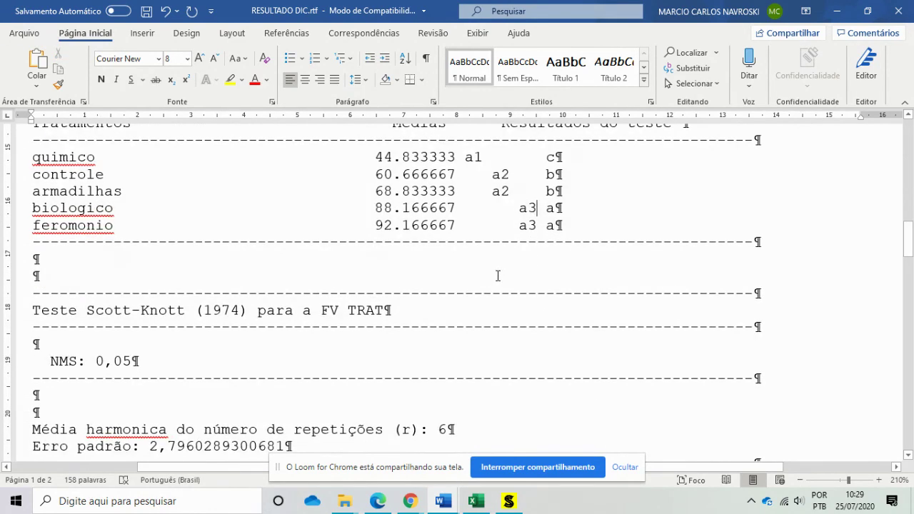
scroll(497, 275, "down", 2)
scroll(497, 276, "up", 3)
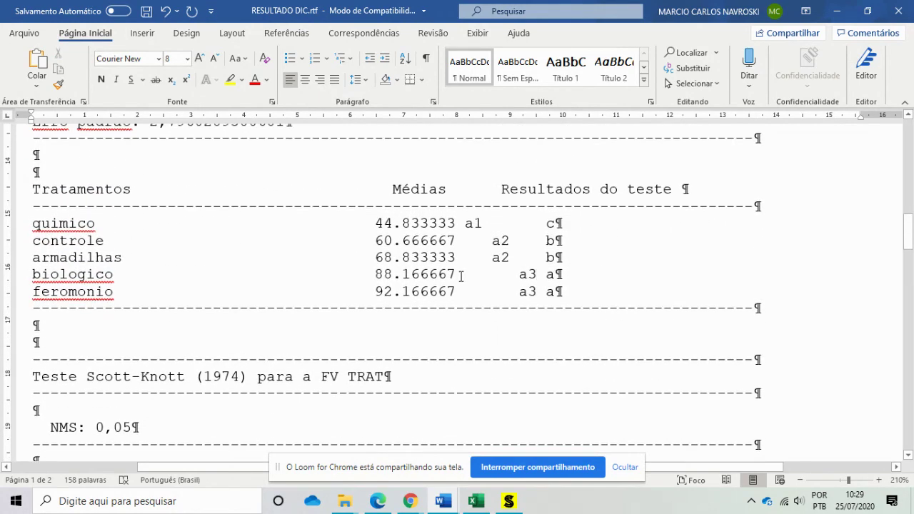
scroll(461, 276, "up", 2)
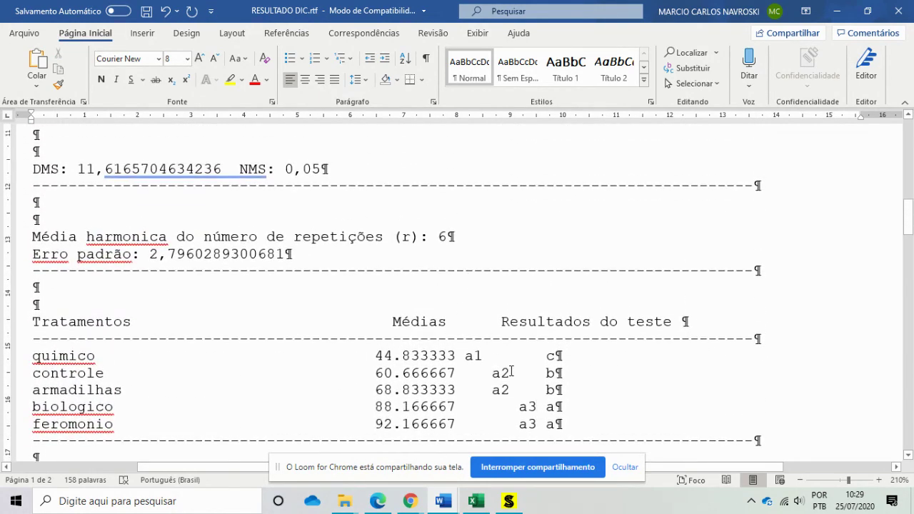
scroll(491, 359, "down", 2)
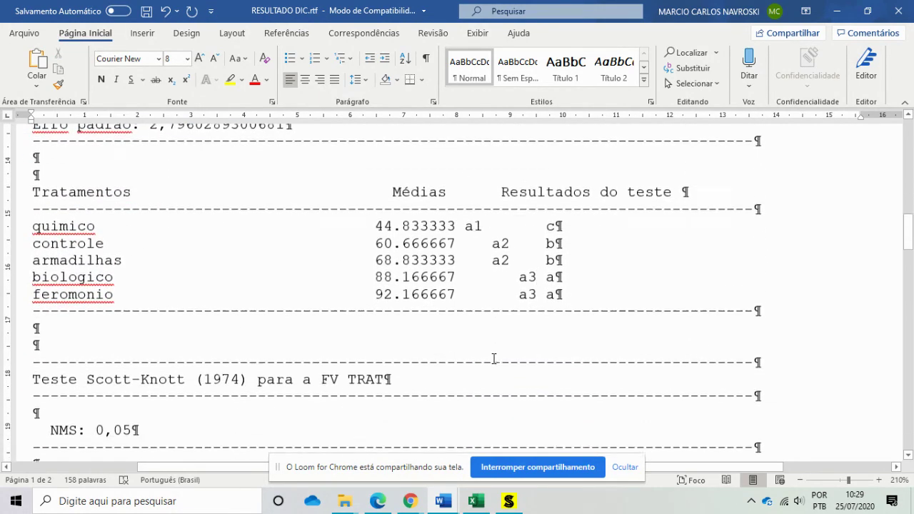
left_click(537, 275)
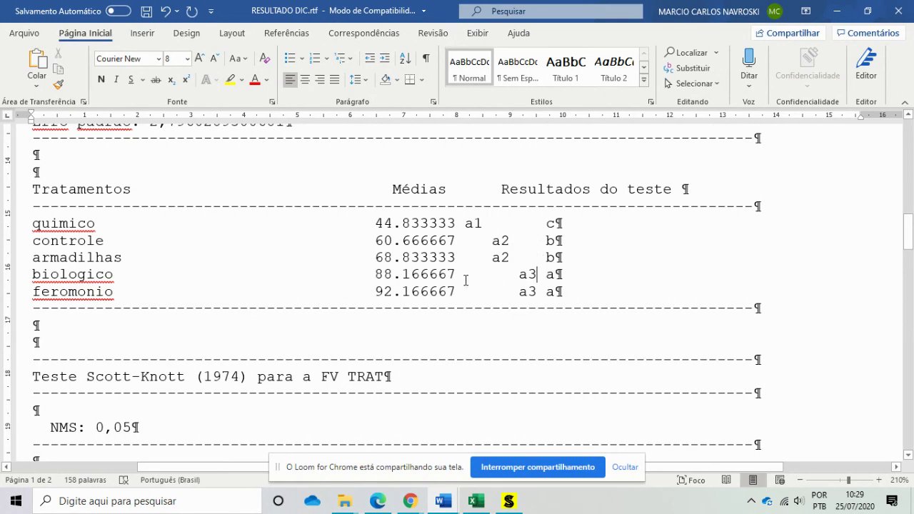
scroll(462, 300, "down", 3)
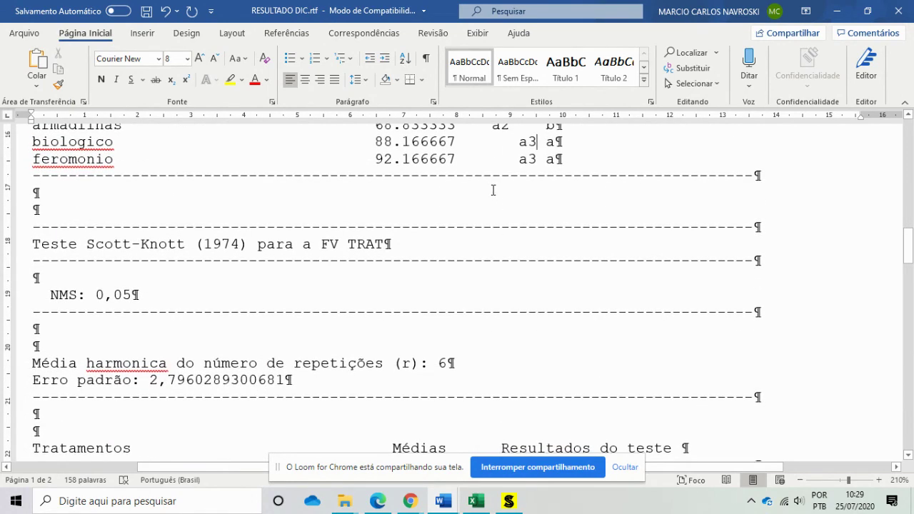
scroll(492, 190, "up", 2)
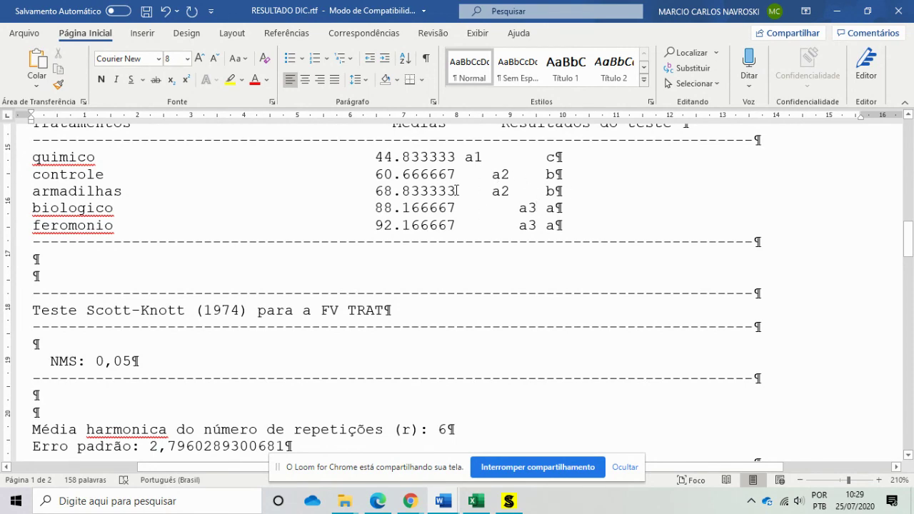
- Insert three blank lines above the Scott-Knott treatment means table so the whole table sits on the second page
scroll(427, 245, "down", 4)
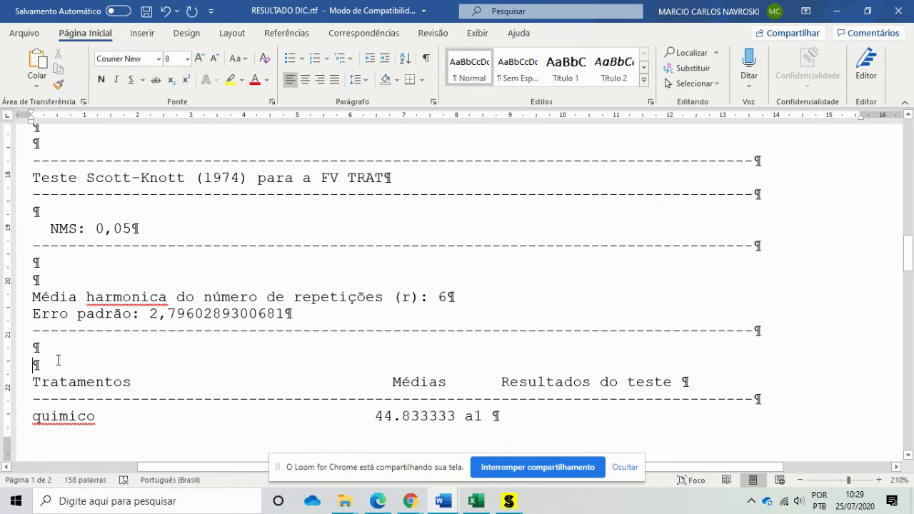
key("Return")
key("Return")
key("Return")
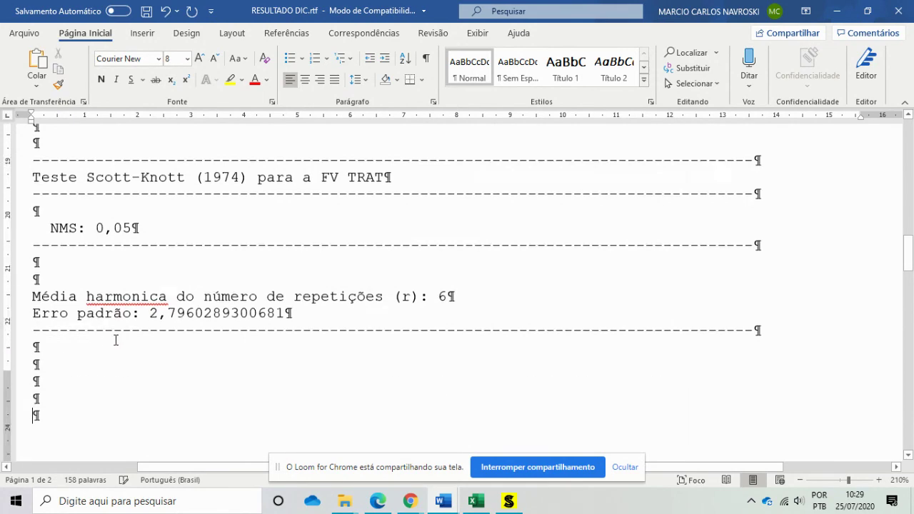
scroll(267, 312, "down", 5)
scroll(267, 312, "down", 3)
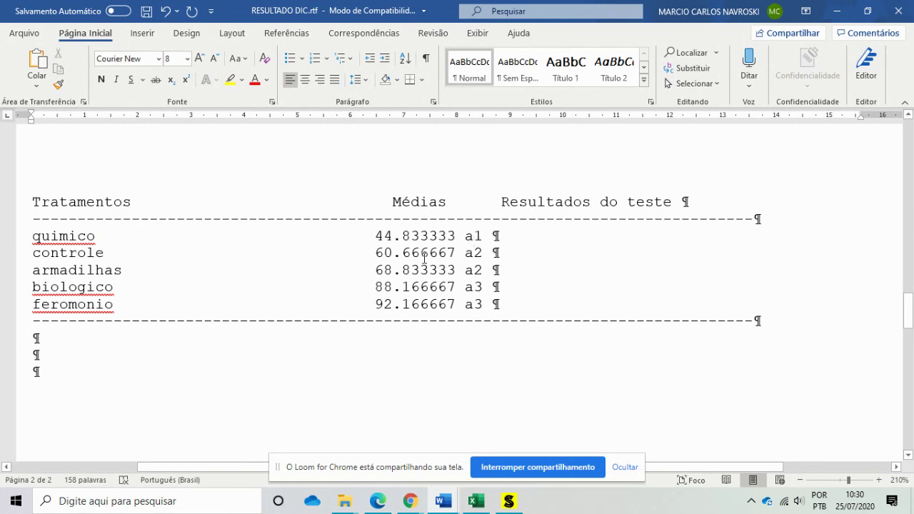
- Switch to the document Exercicio aula DIC - broca da ponteira.doc and examine the treatments in the exercise statement, focusing on inseticida químico
scroll(452, 253, "up", 10)
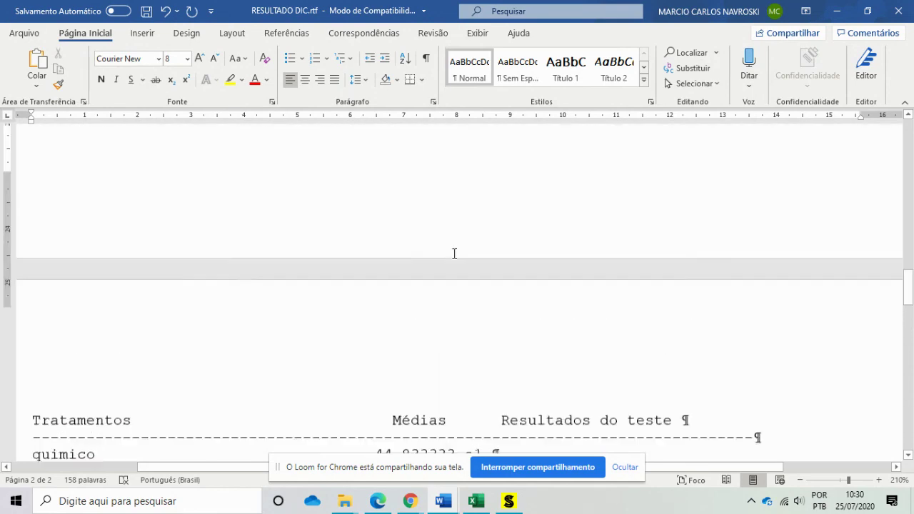
scroll(454, 254, "up", 10)
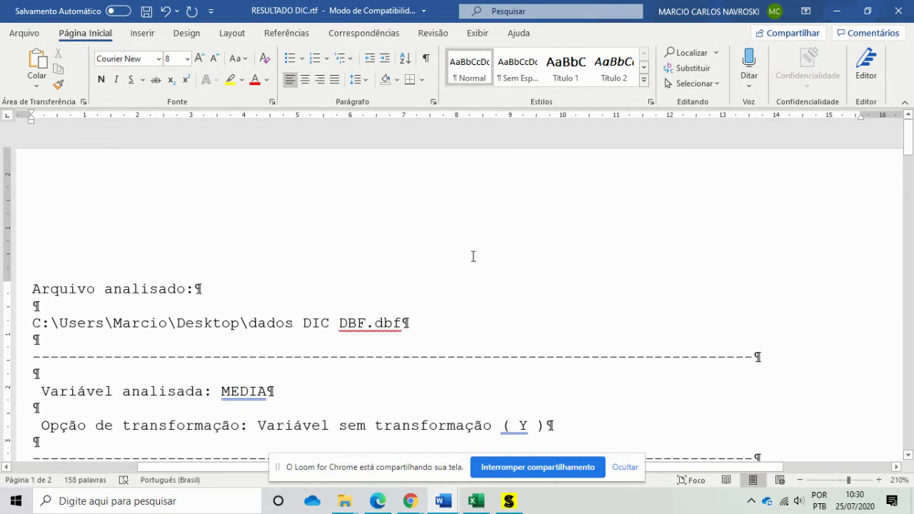
scroll(441, 296, "down", 1)
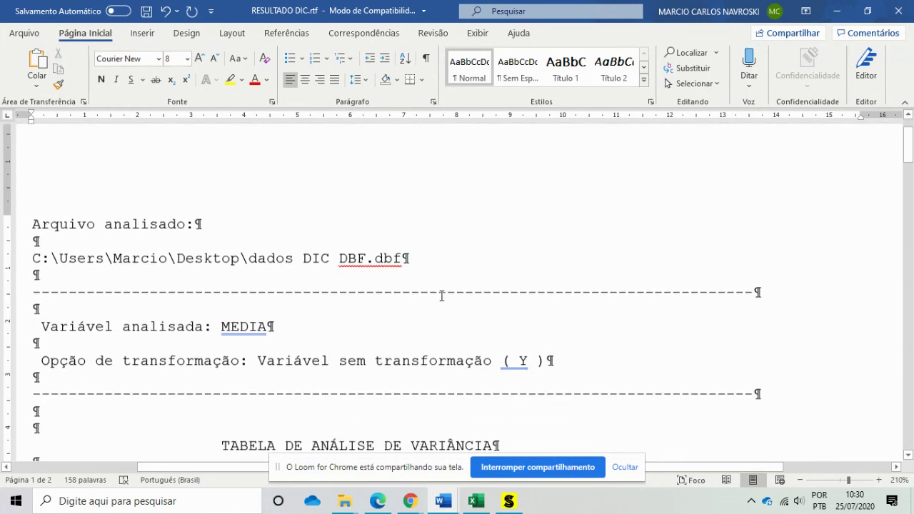
mouse_move(447, 503)
left_click(370, 437)
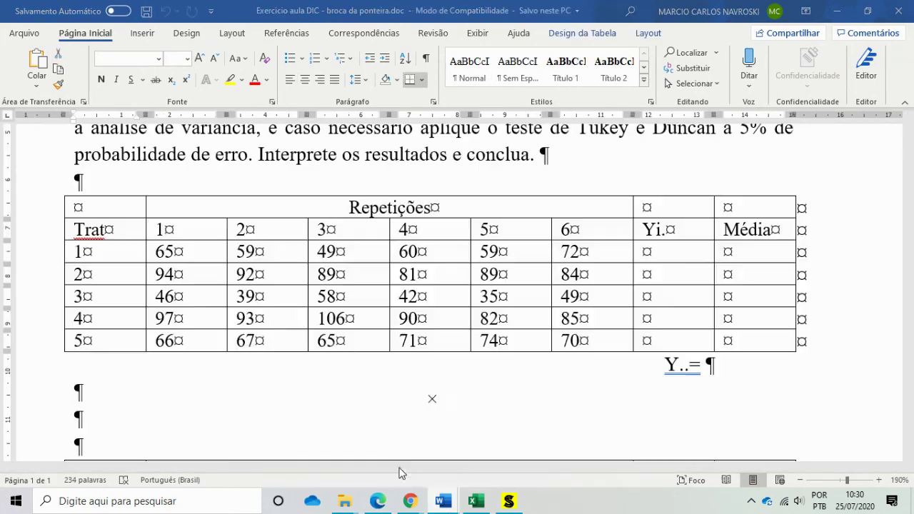
scroll(429, 286, "up", 4)
left_click(427, 247)
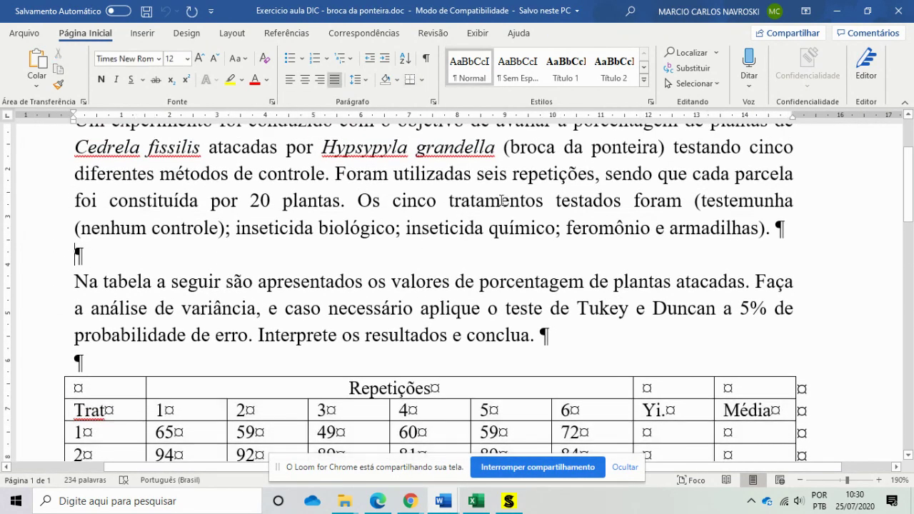
scroll(653, 264, "down", 2)
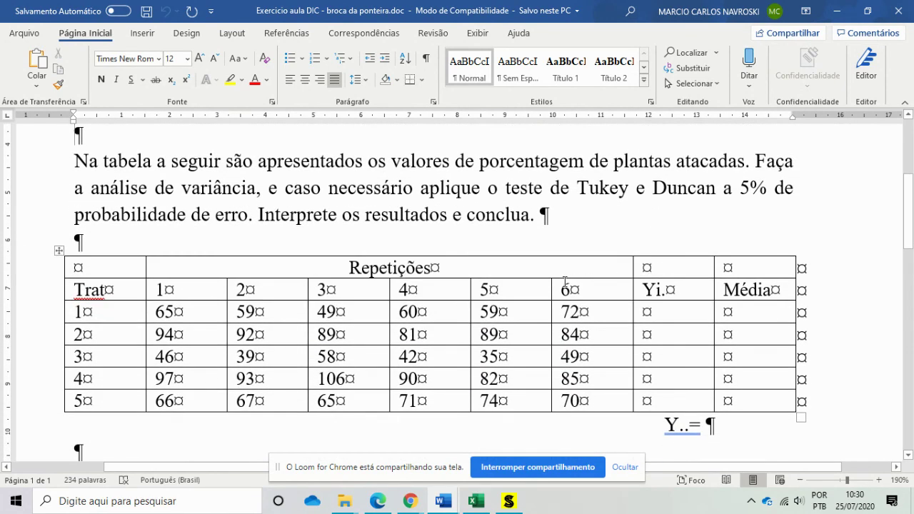
scroll(564, 286, "up", 1)
scroll(564, 281, "up", 1)
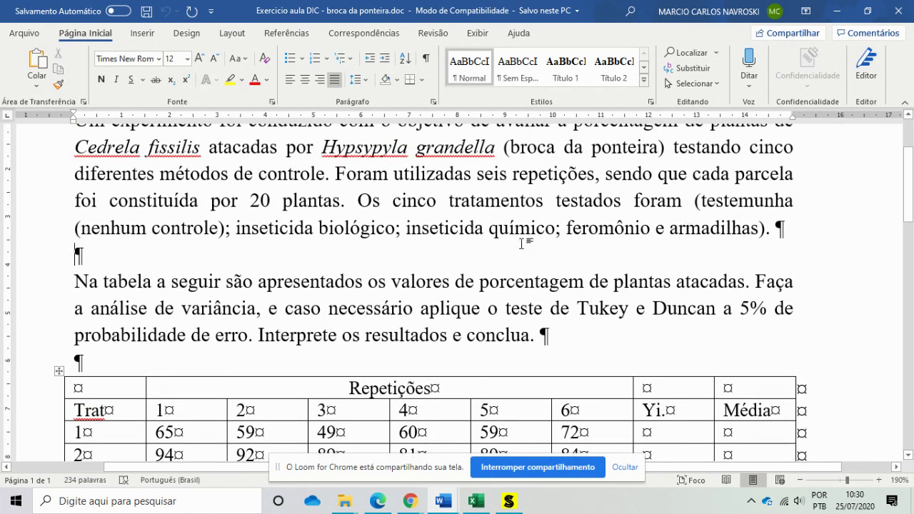
left_click_drag(525, 230, 529, 230)
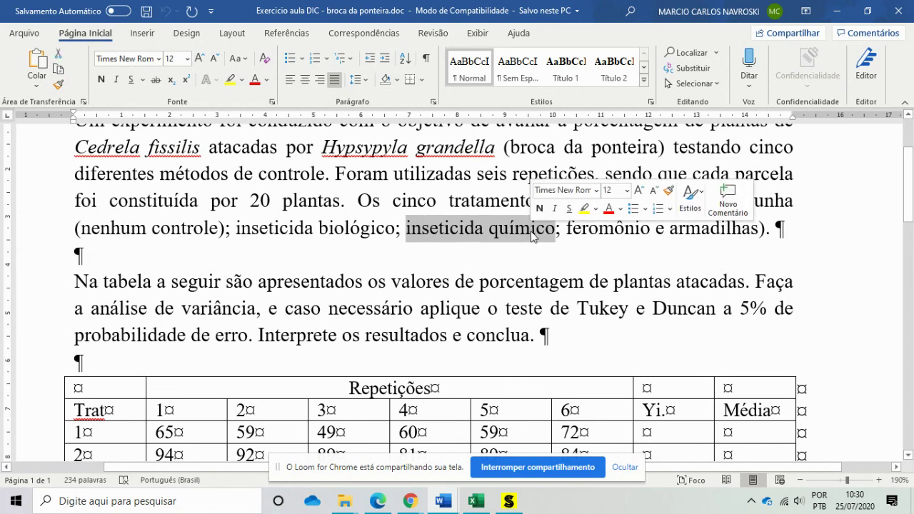